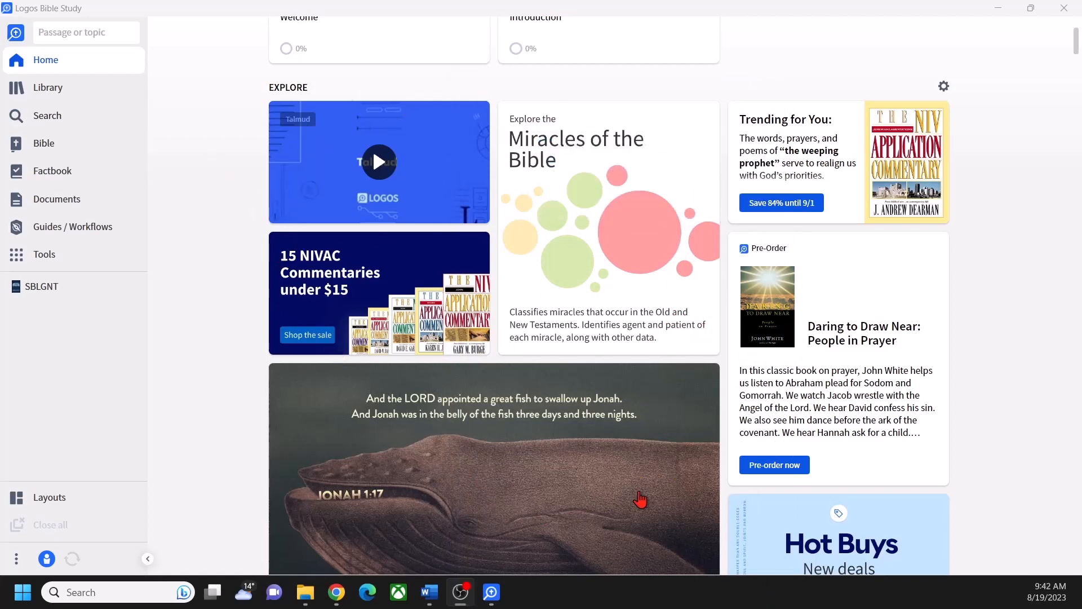
Replace the home page with the English Standard Version and set the program scaling to 150%
{"action": "left_click", "coordinate": [33, 65]}
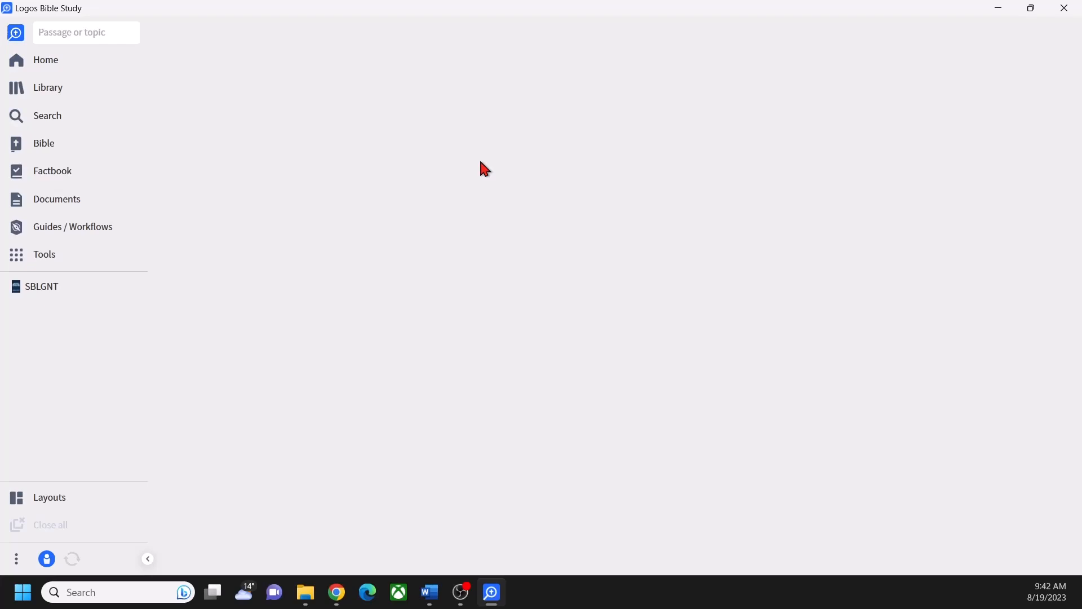
{"action": "left_click", "coordinate": [22, 149]}
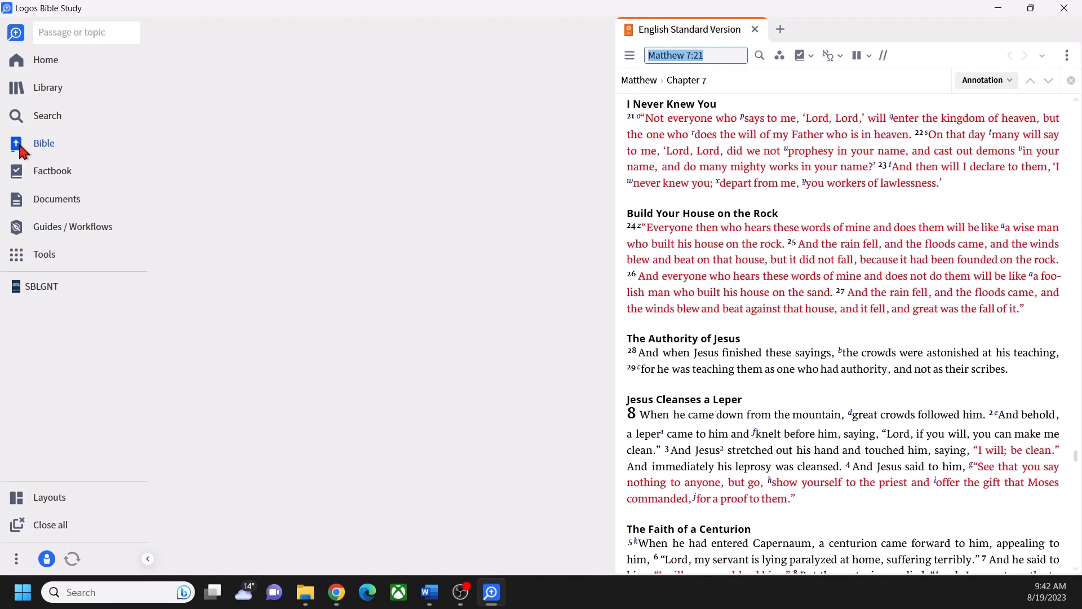
{"action": "left_click", "coordinate": [17, 560]}
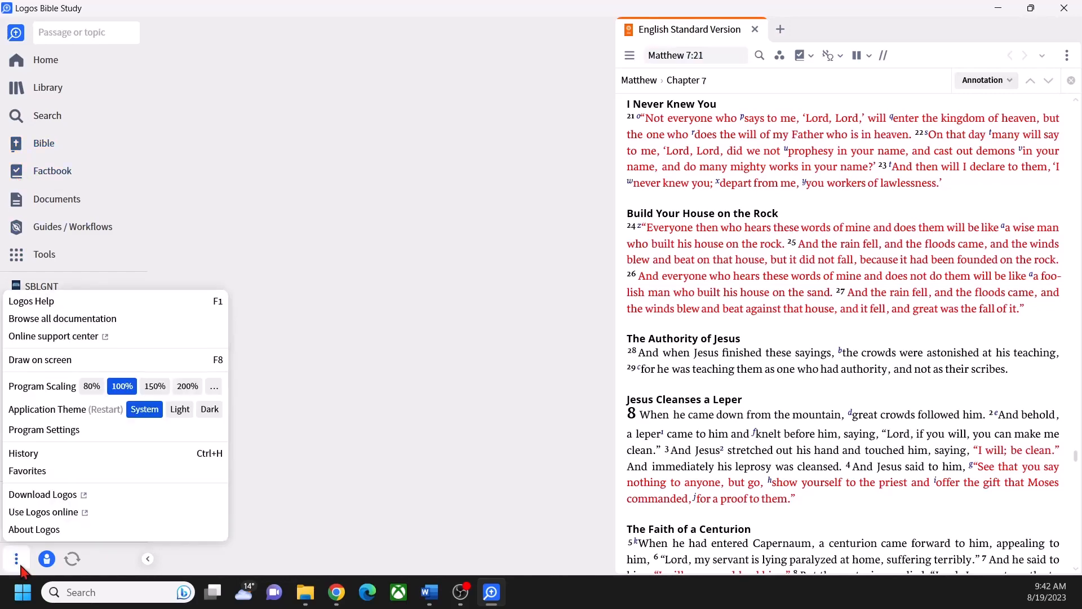
{"action": "left_click", "coordinate": [158, 388]}
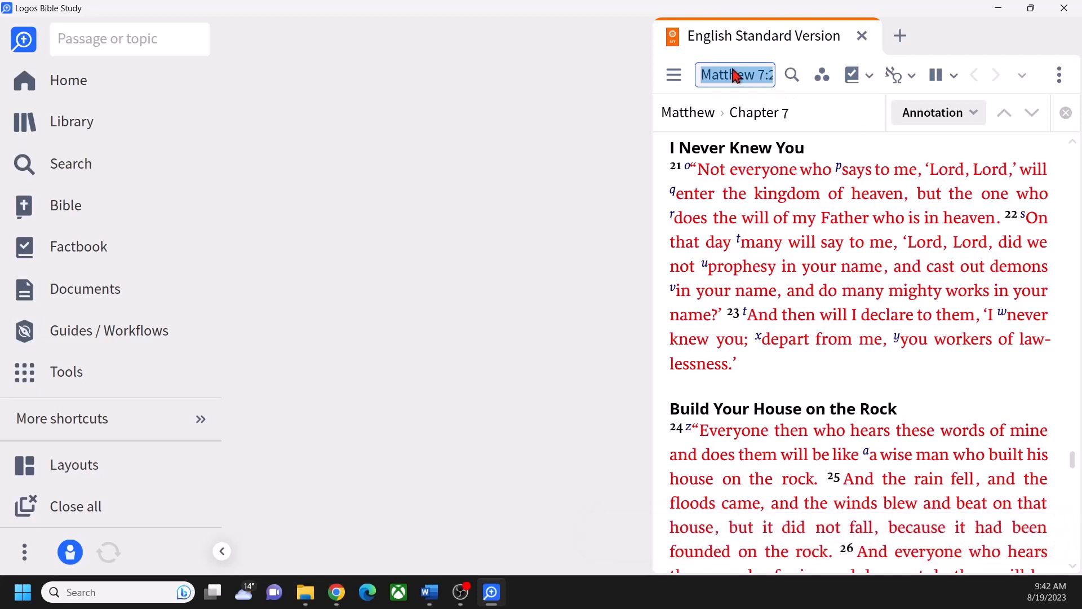
Go to Matthew 13:52 and run a Bible search for the selected word "trained" from that verse
{"action": "type", "text": "13.52"}
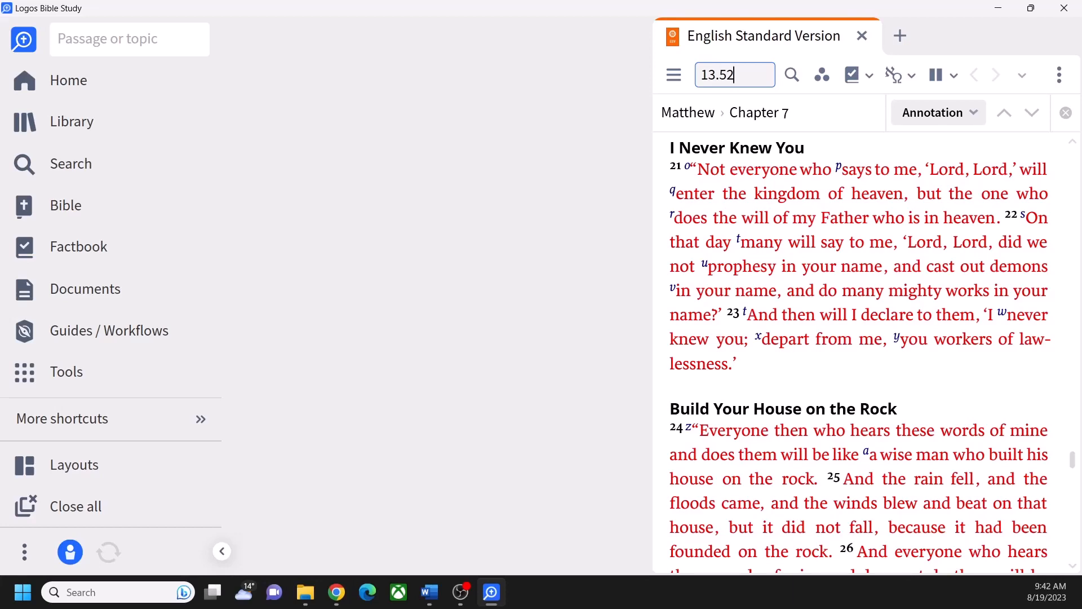
{"action": "key", "text": "Return"}
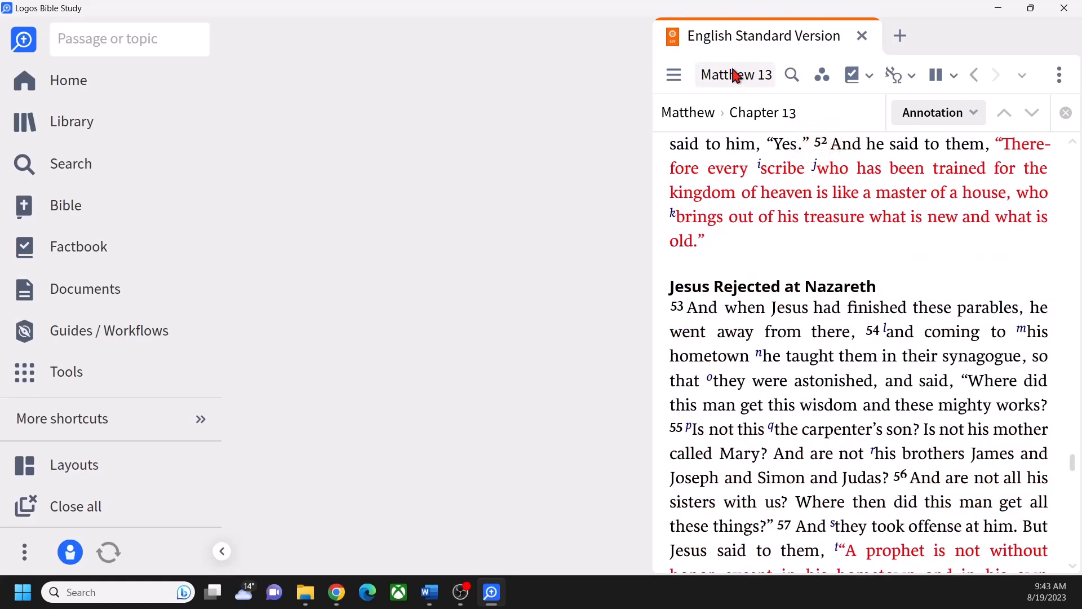
{"action": "mouse_move", "coordinate": [955, 175]}
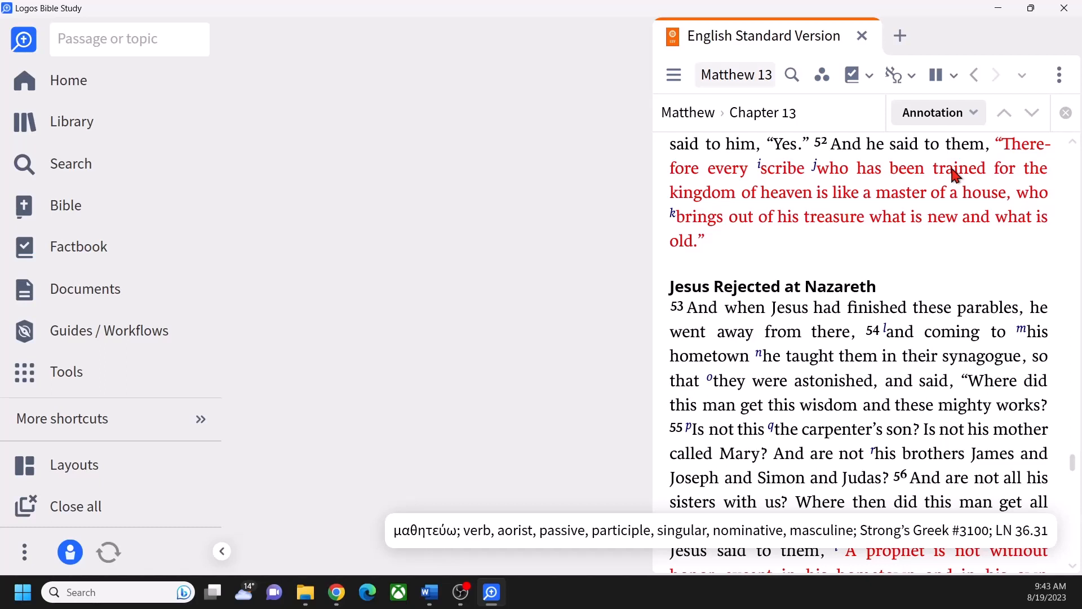
{"action": "right_click", "coordinate": [957, 175]}
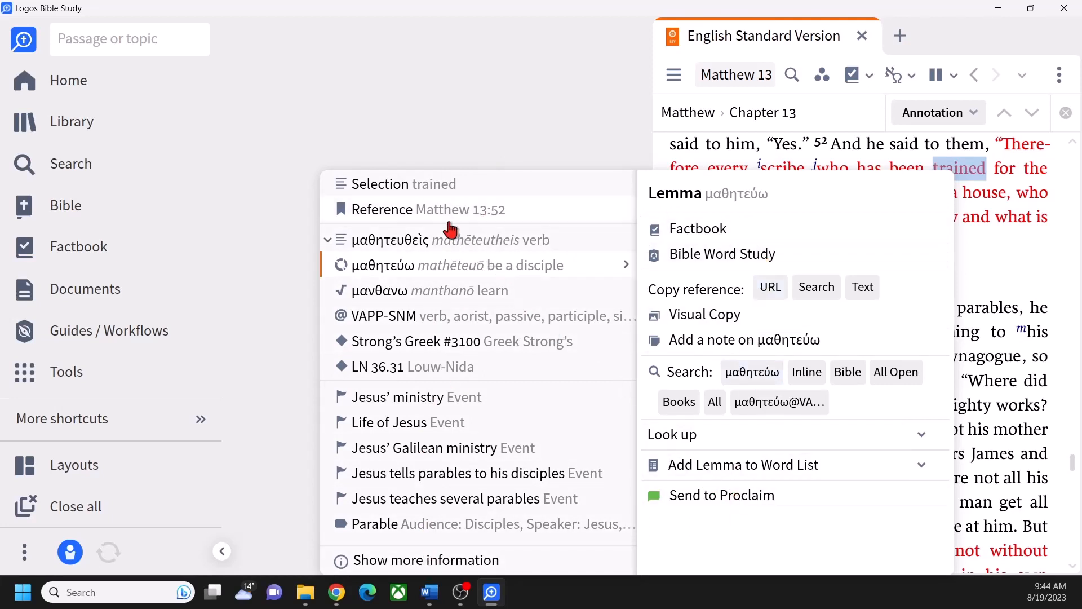
{"action": "left_click", "coordinate": [423, 193]}
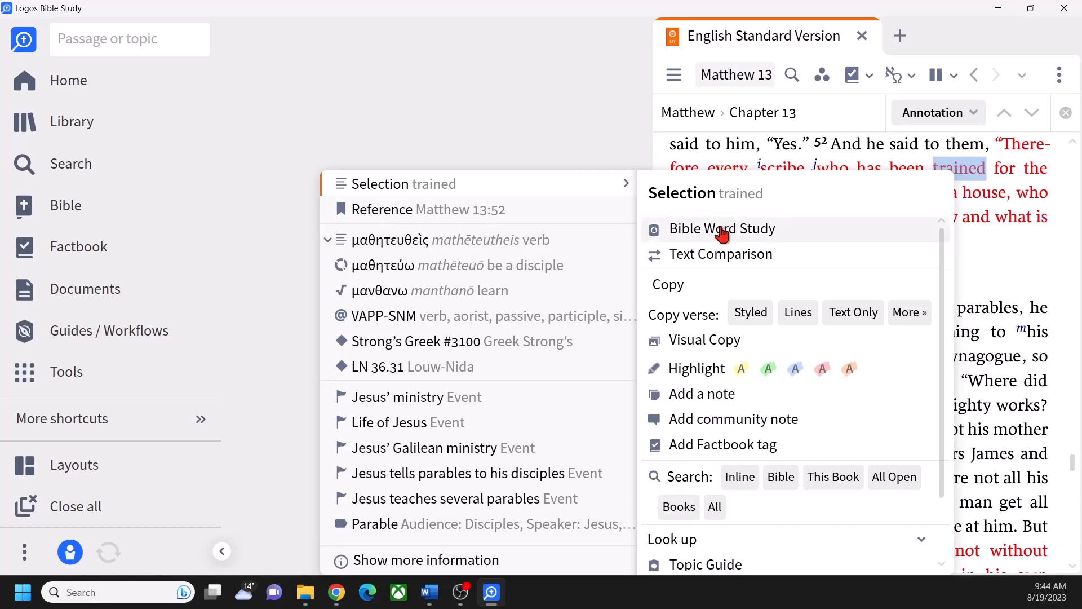
{"action": "left_click", "coordinate": [776, 486]}
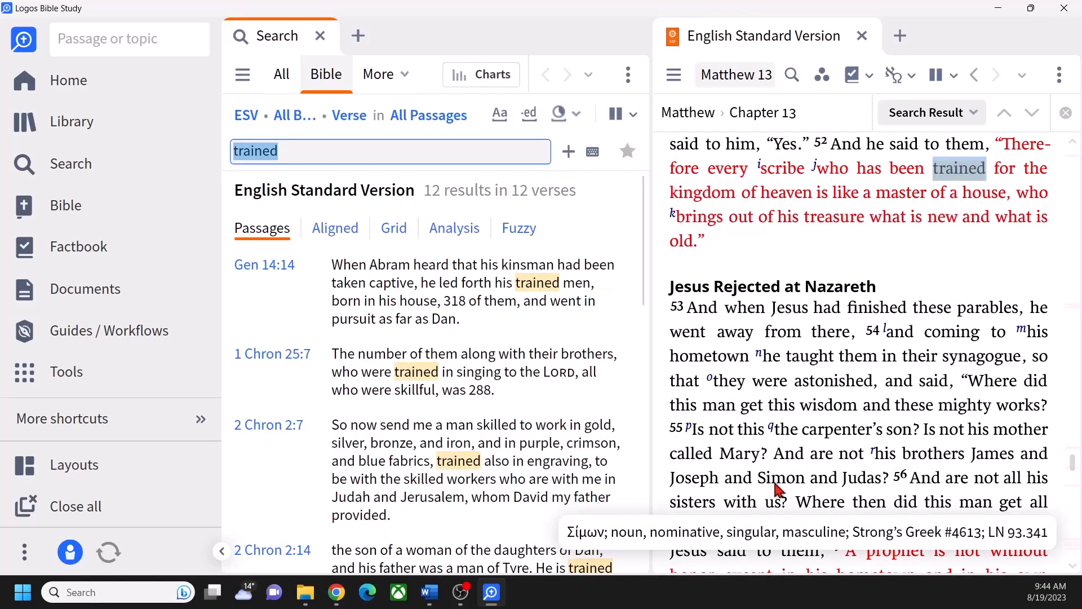
Close the English word search and search the Bible for the manuscript form μαθητευθεὶς behind "trained" in Matthew 13:52
{"action": "left_click", "coordinate": [321, 35]}
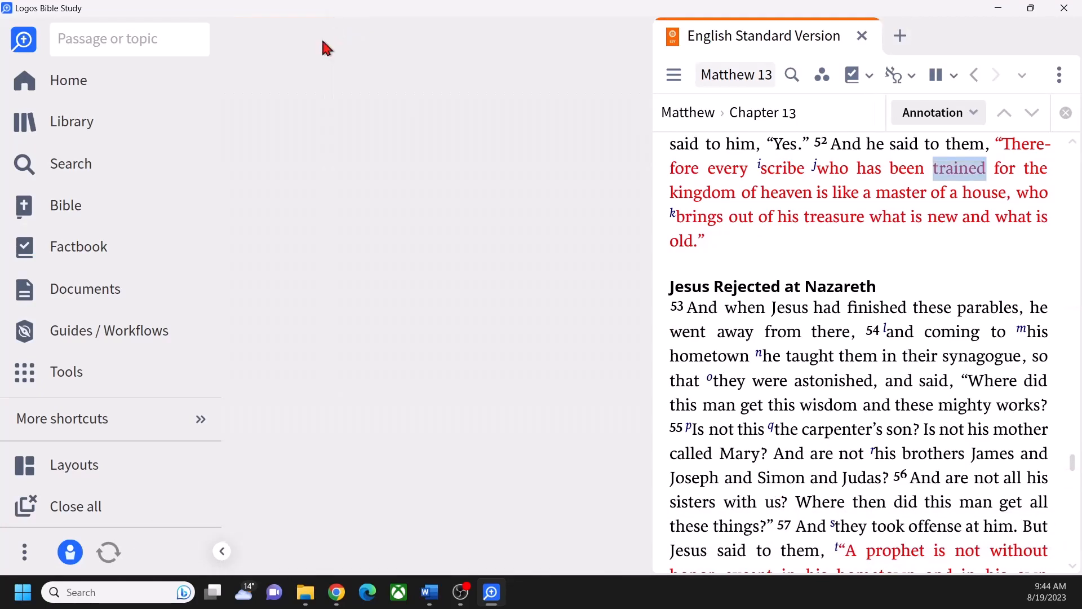
{"action": "right_click", "coordinate": [957, 169]}
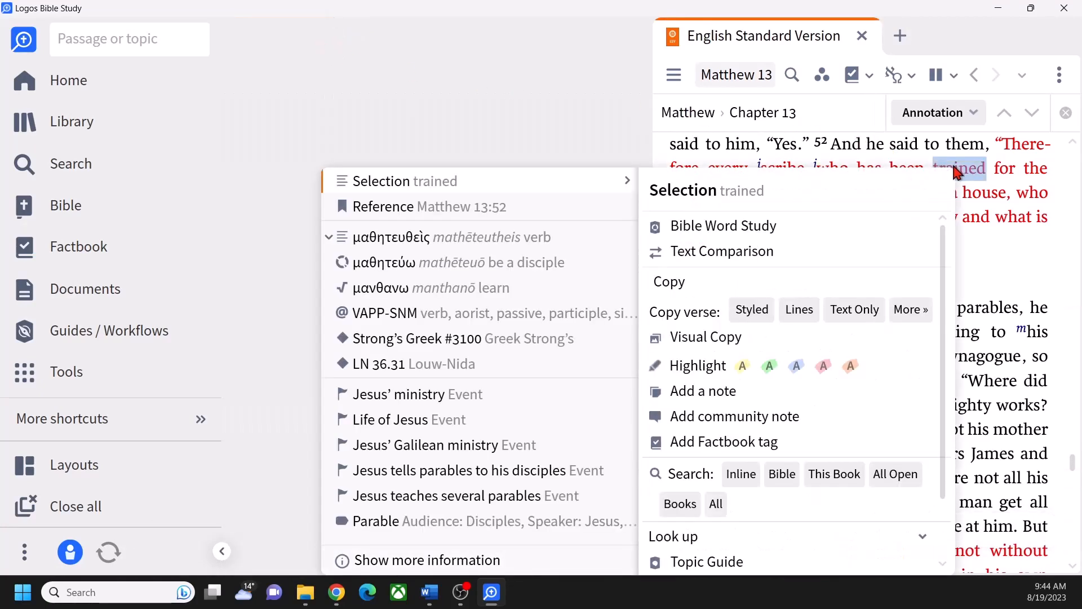
{"action": "left_click", "coordinate": [429, 209]}
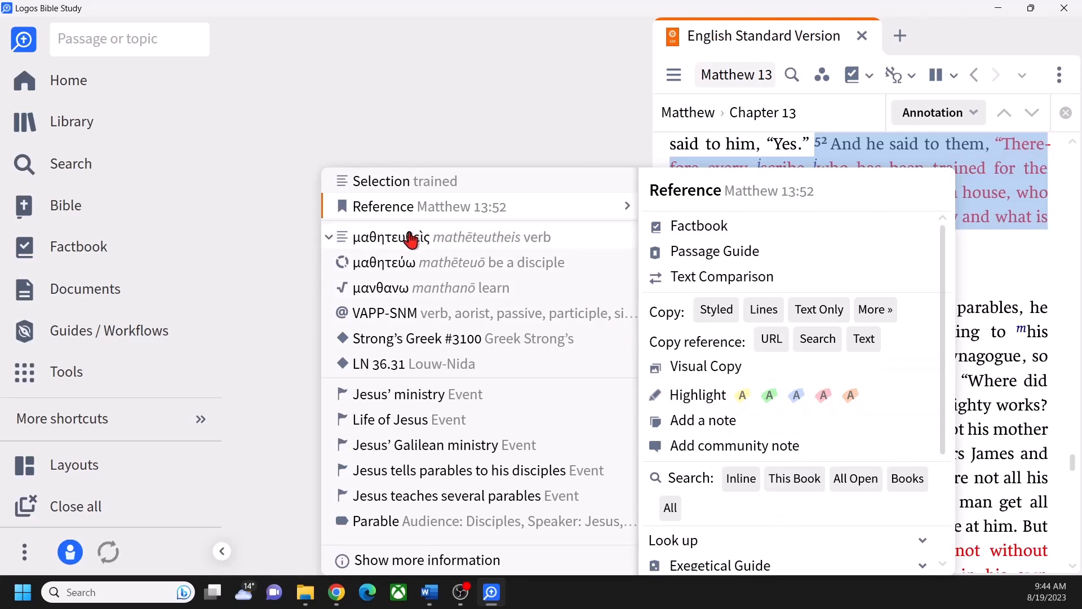
{"action": "left_click", "coordinate": [387, 243]}
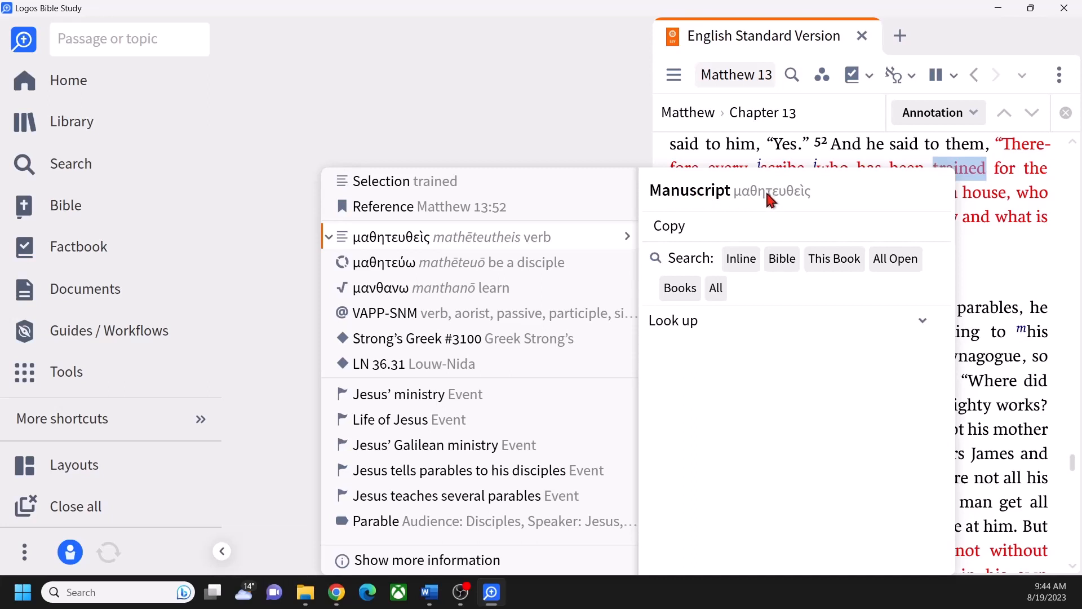
{"action": "left_click", "coordinate": [780, 261]}
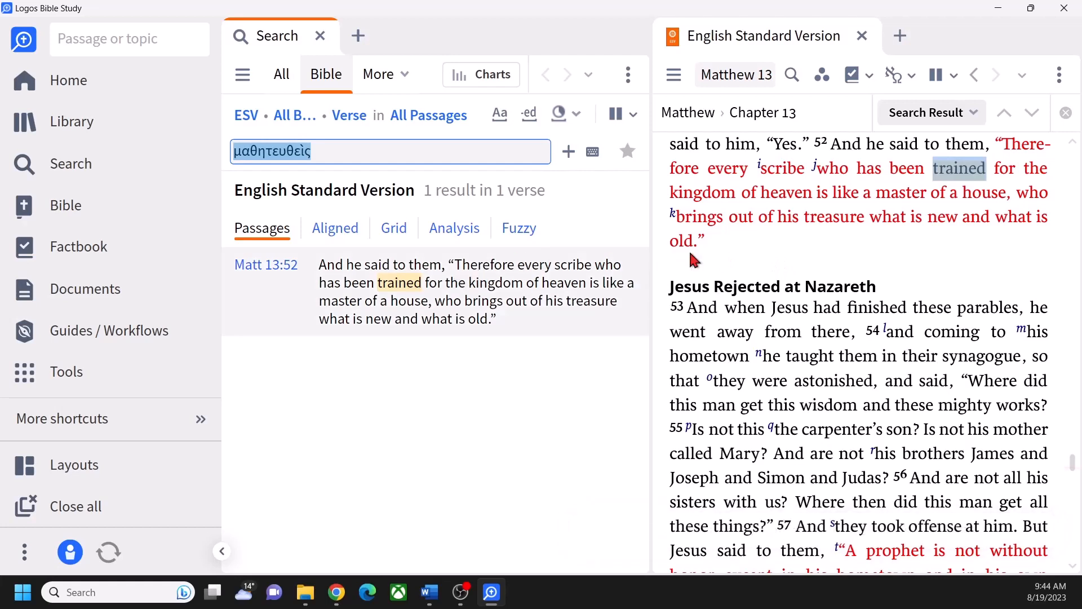
Close the manuscript form search and run a morph search for the lemma μαθητεύω behind "trained" in Matthew 13:52
{"action": "mouse_move", "coordinate": [967, 182]}
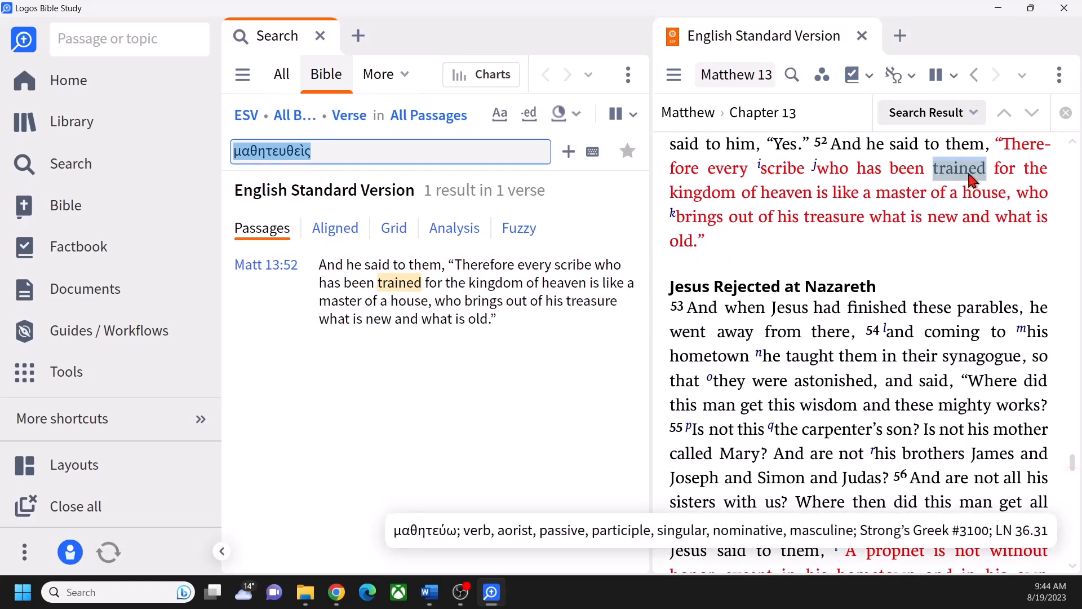
{"action": "right_click", "coordinate": [971, 180]}
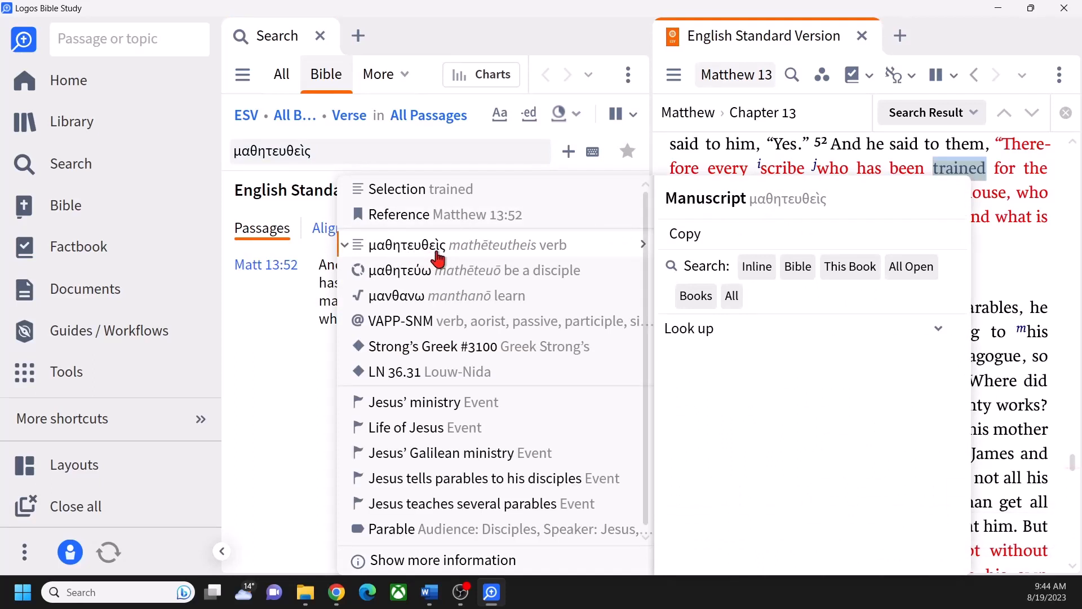
{"action": "mouse_move", "coordinate": [414, 279]}
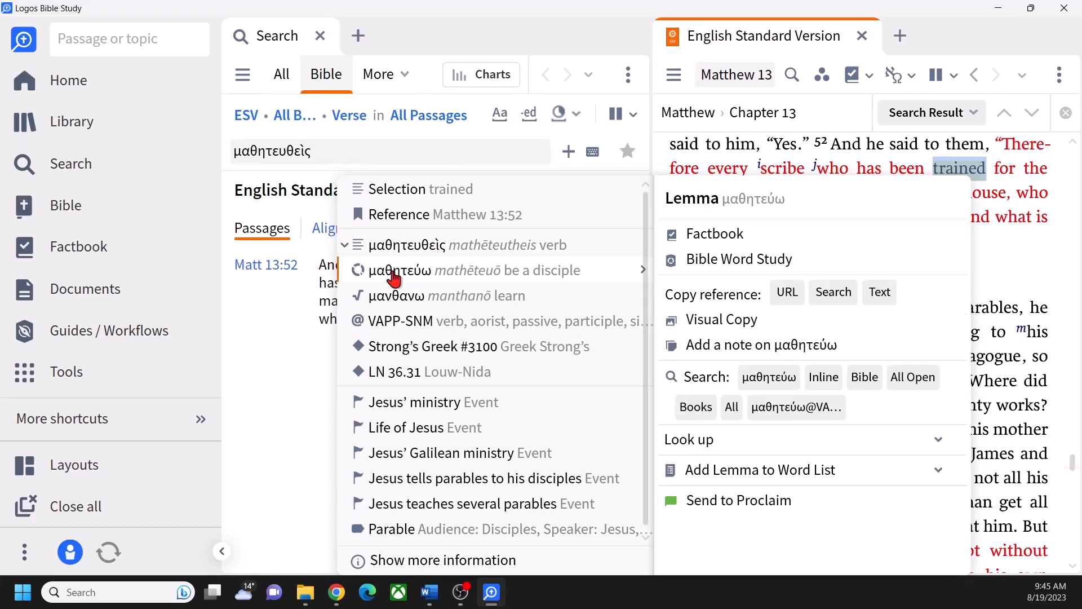
{"action": "left_click", "coordinate": [312, 36]}
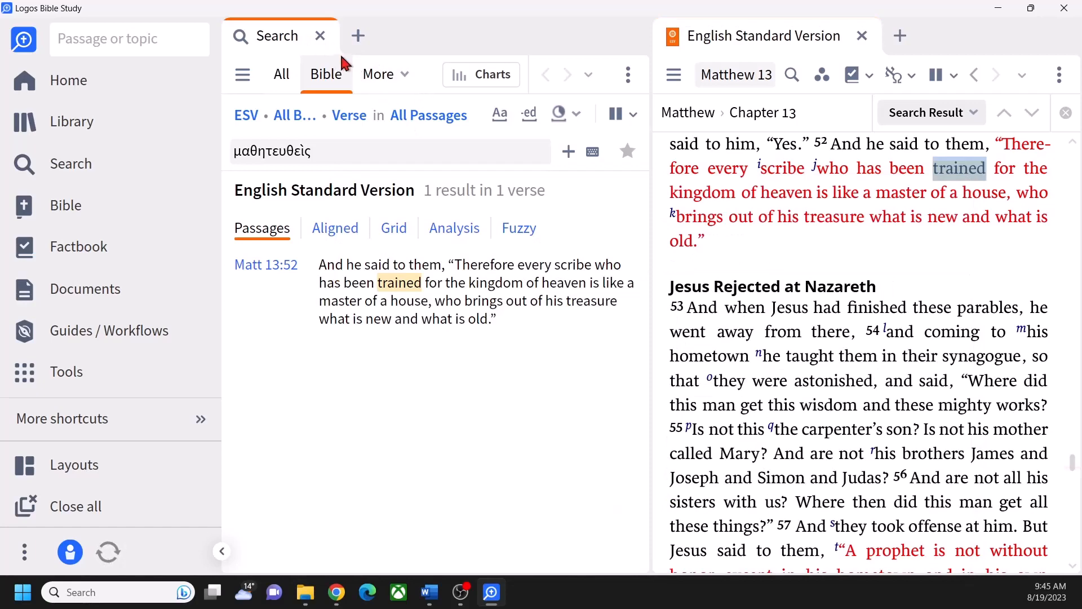
{"action": "left_click", "coordinate": [318, 36]}
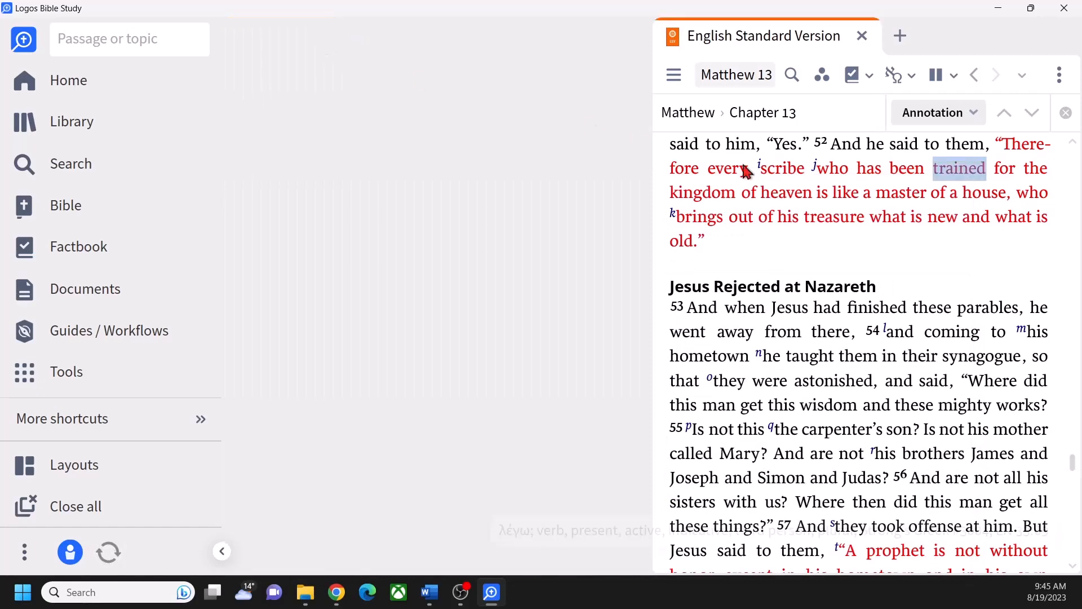
{"action": "right_click", "coordinate": [947, 174]}
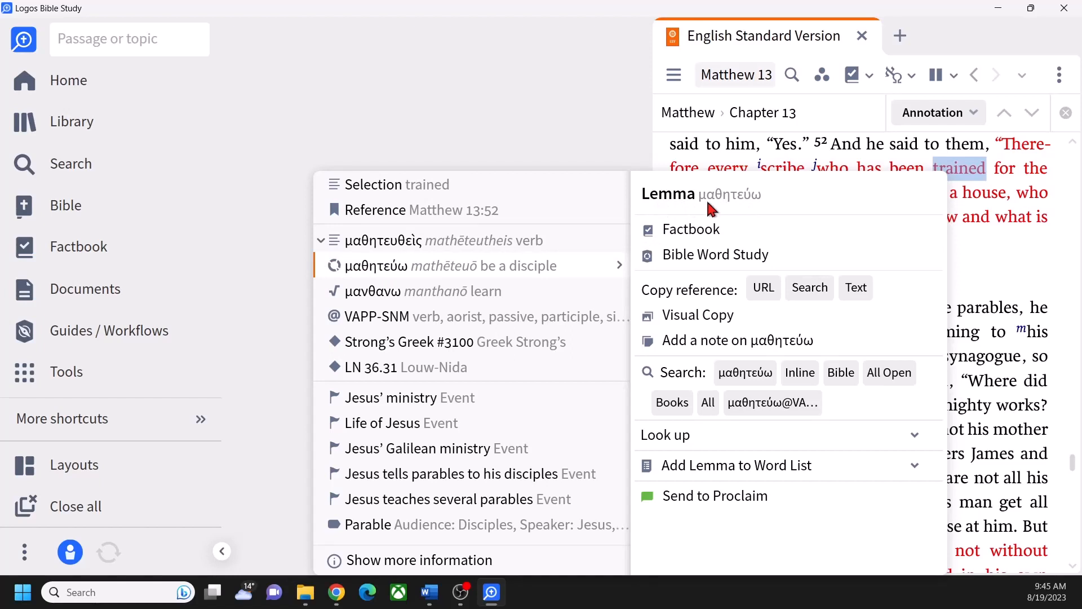
{"action": "left_click", "coordinate": [746, 373]}
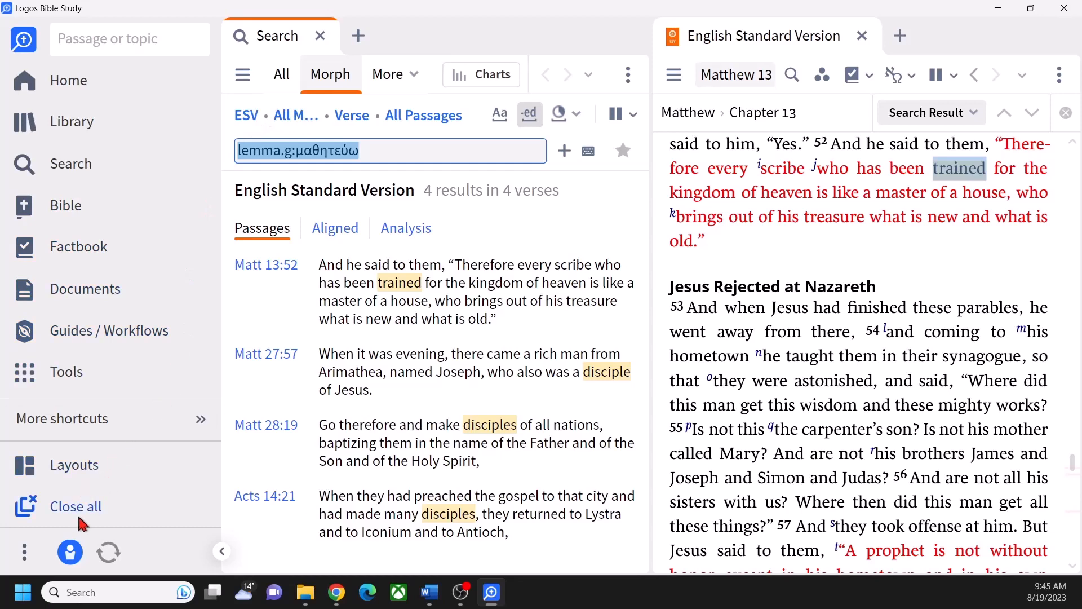
Switch the program scaling to 100% and return it to 150%
{"action": "left_click", "coordinate": [25, 552]}
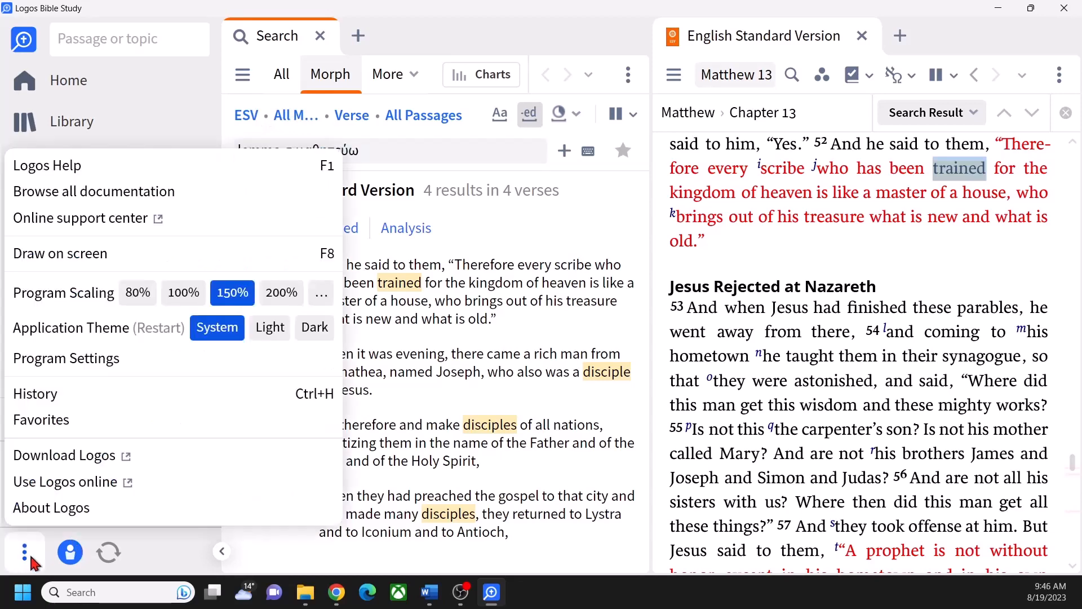
{"action": "left_click", "coordinate": [179, 293]}
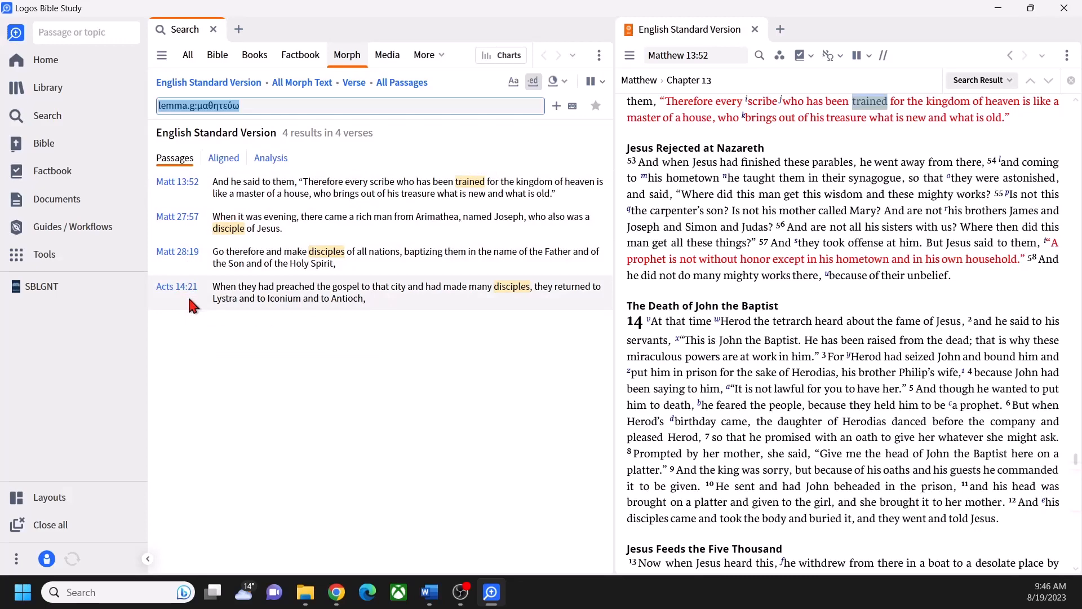
{"action": "left_click", "coordinate": [17, 558]}
{"action": "left_click", "coordinate": [156, 394]}
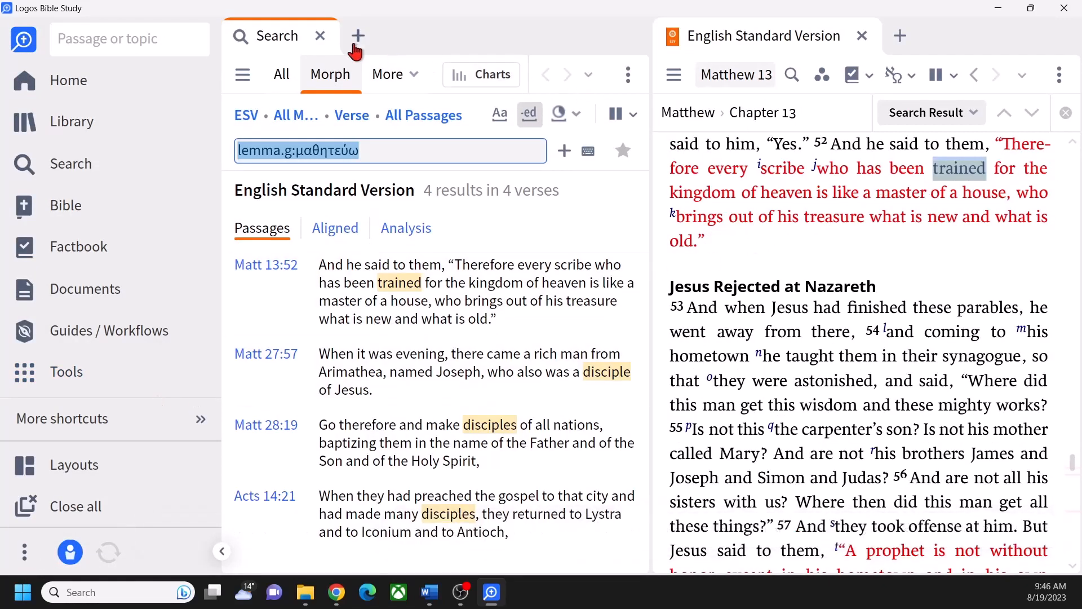
Close the morph search and run a Bible search for the lemma μαθητεύω from "trained" in Matthew 13:52
{"action": "left_click", "coordinate": [320, 36]}
{"action": "right_click", "coordinate": [959, 168]}
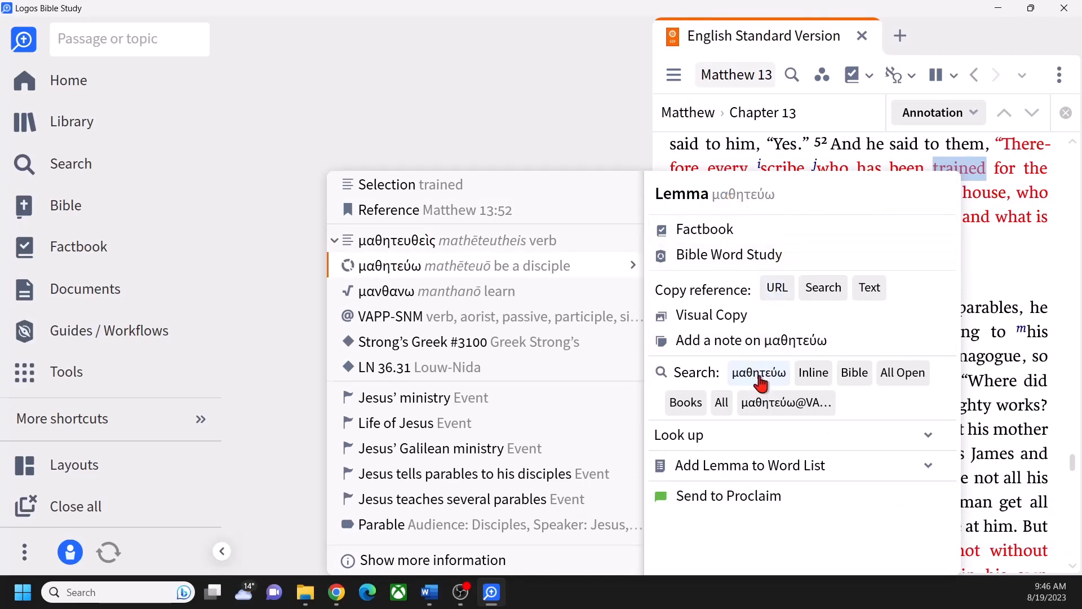
{"action": "left_click", "coordinate": [855, 373]}
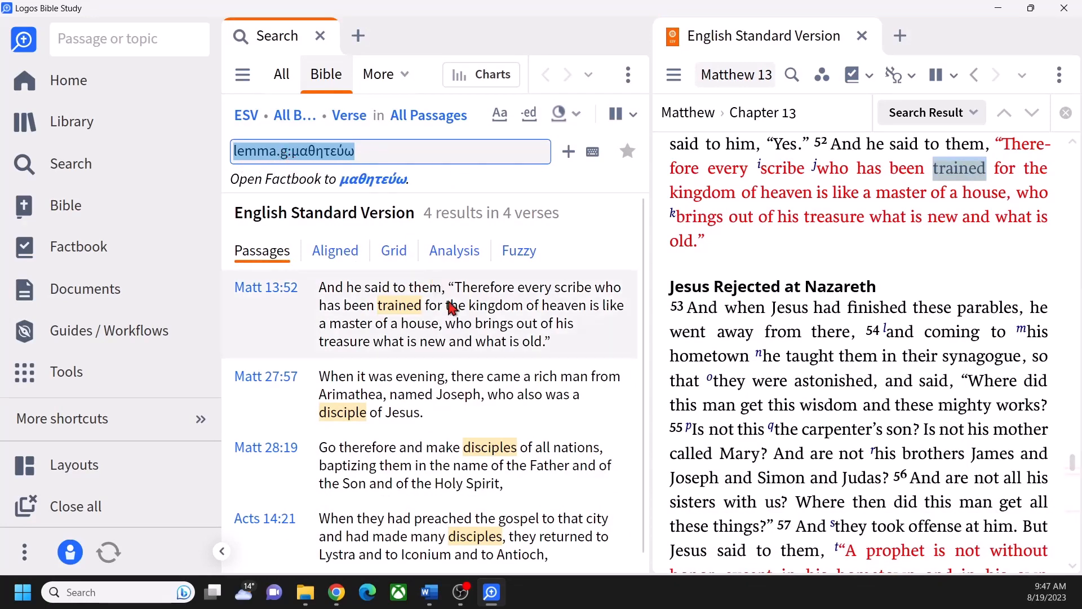
{"action": "scroll", "coordinate": [459, 383], "scroll_direction": "down", "scroll_amount": 1}
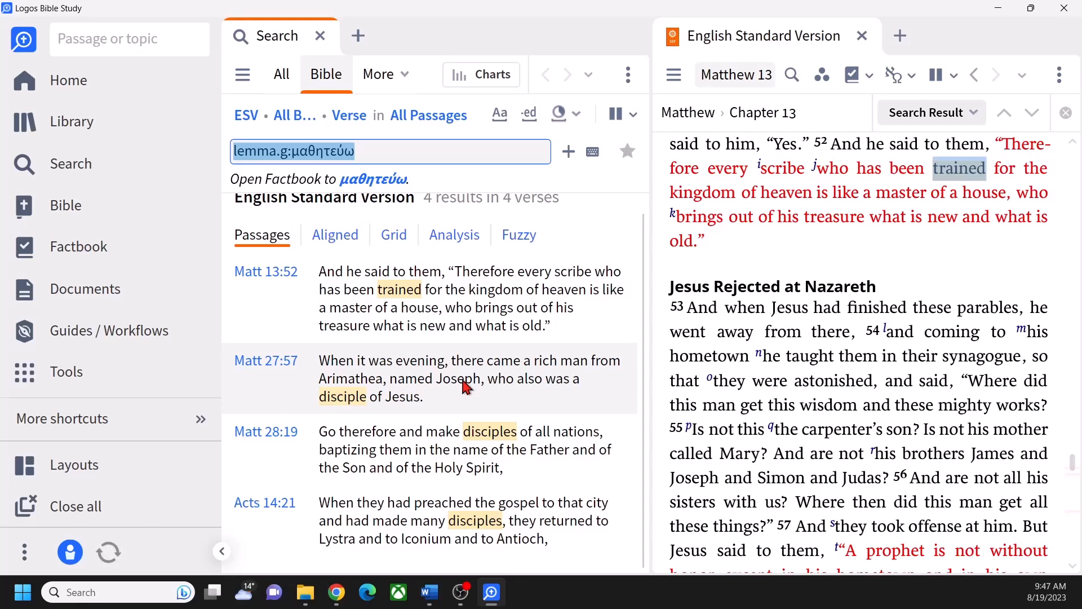
Dock the English Standard Version beside the Search tab in one pane and widen that pane to fill the workspace
{"action": "mouse_move", "coordinate": [822, 219]}
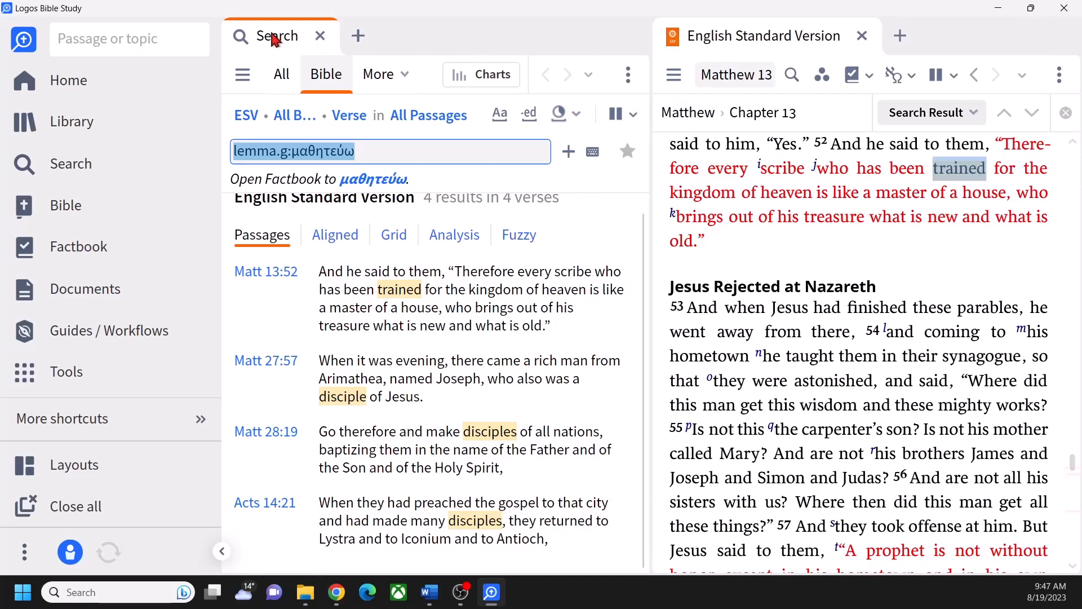
{"action": "left_click_drag", "start_coordinate": [767, 38], "coordinate": [410, 49]}
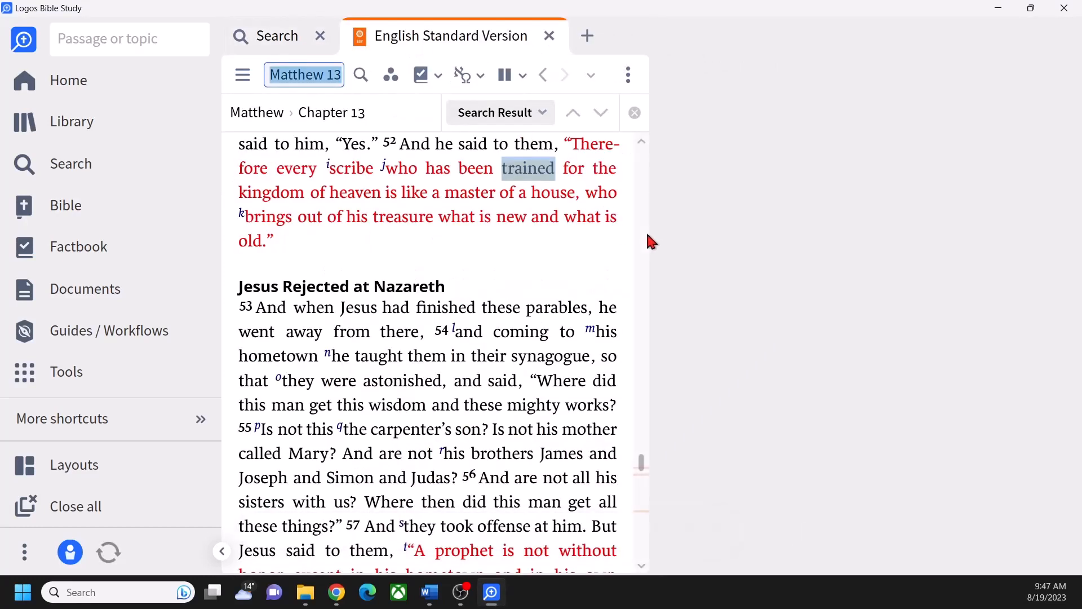
{"action": "left_click_drag", "start_coordinate": [650, 234], "coordinate": [1039, 235]}
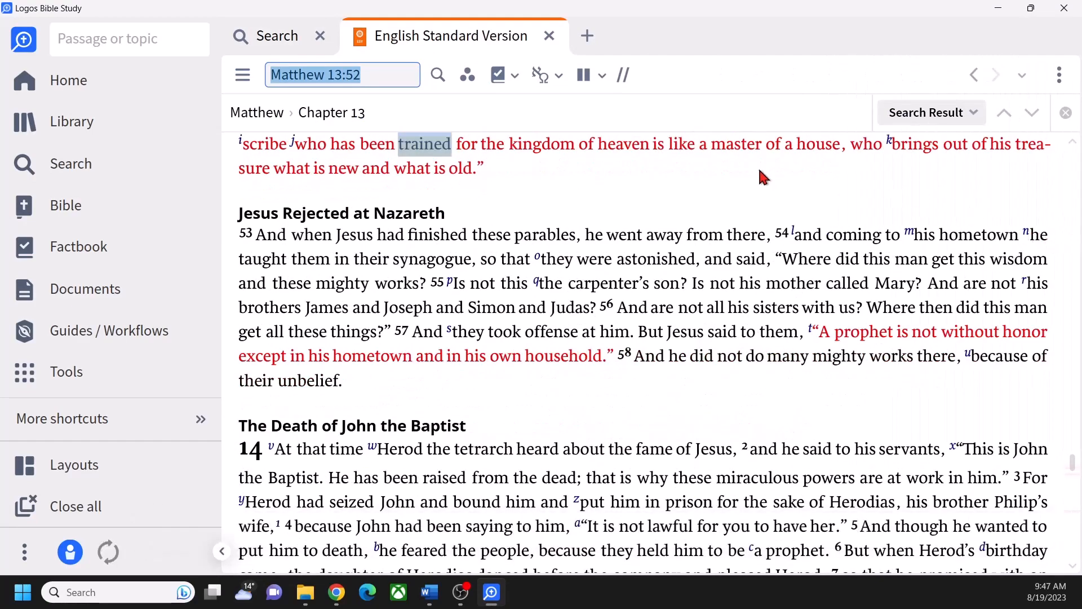
Display the lemma search results in parallel columns for multiple Bibles, keeping the English Standard Version as the searched Bible
{"action": "left_click", "coordinate": [263, 41]}
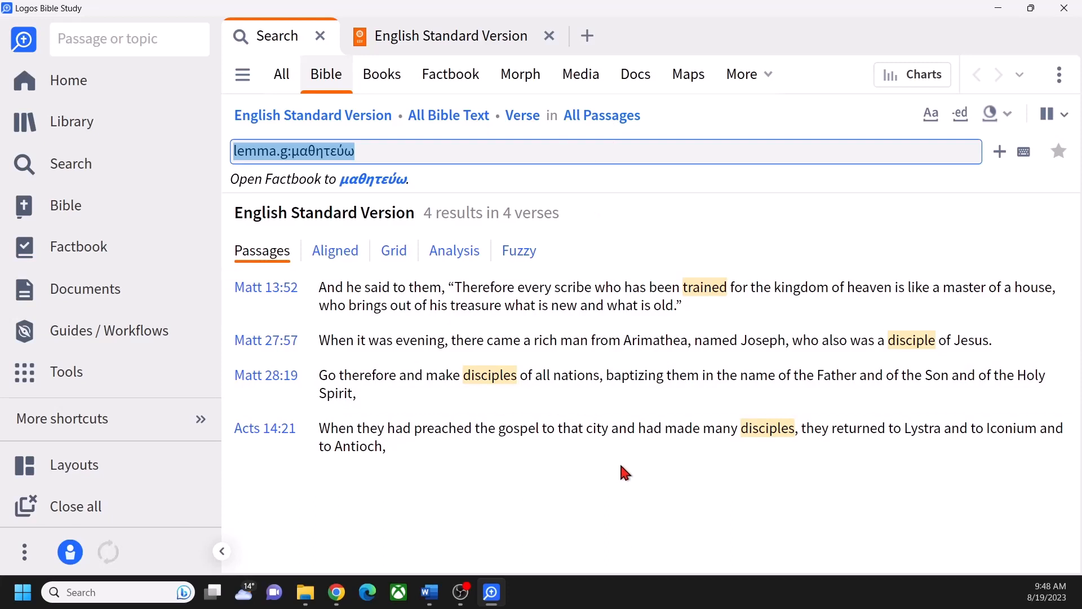
{"action": "left_click", "coordinate": [337, 117]}
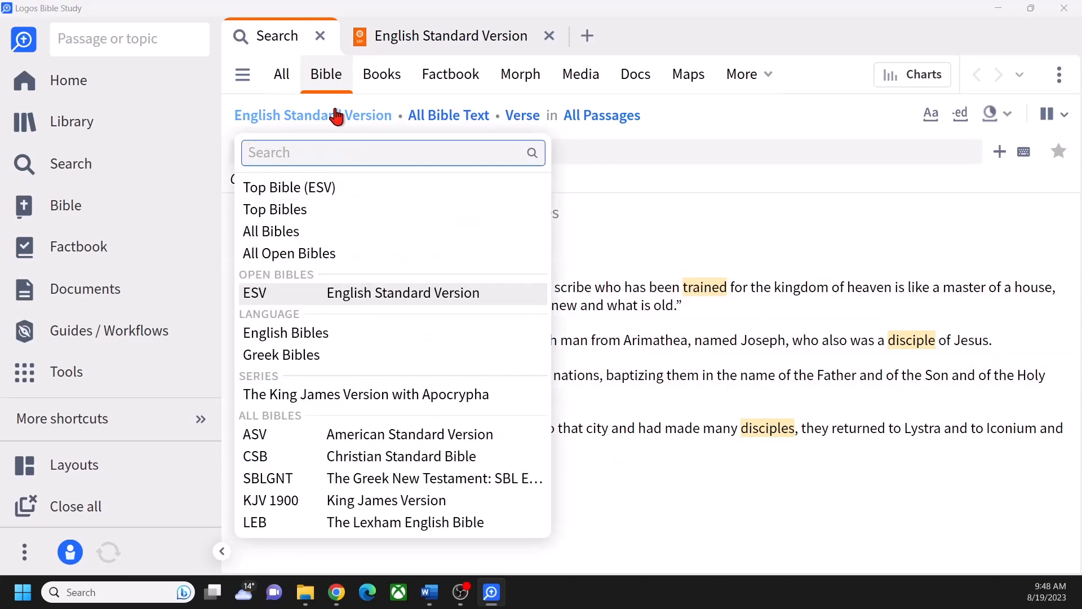
{"action": "left_click", "coordinate": [337, 116]}
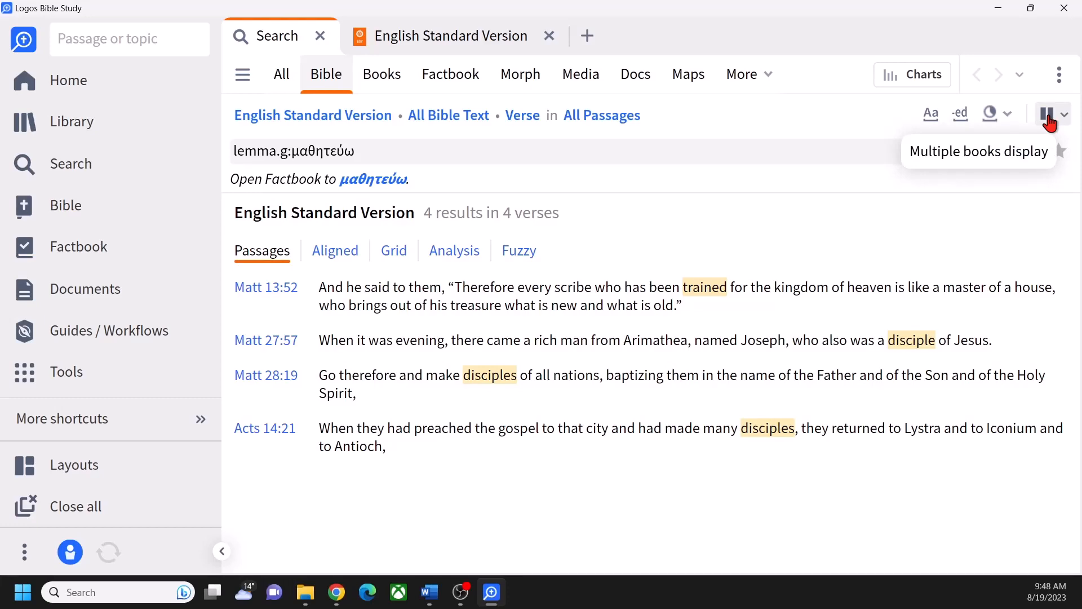
{"action": "left_click", "coordinate": [1049, 119]}
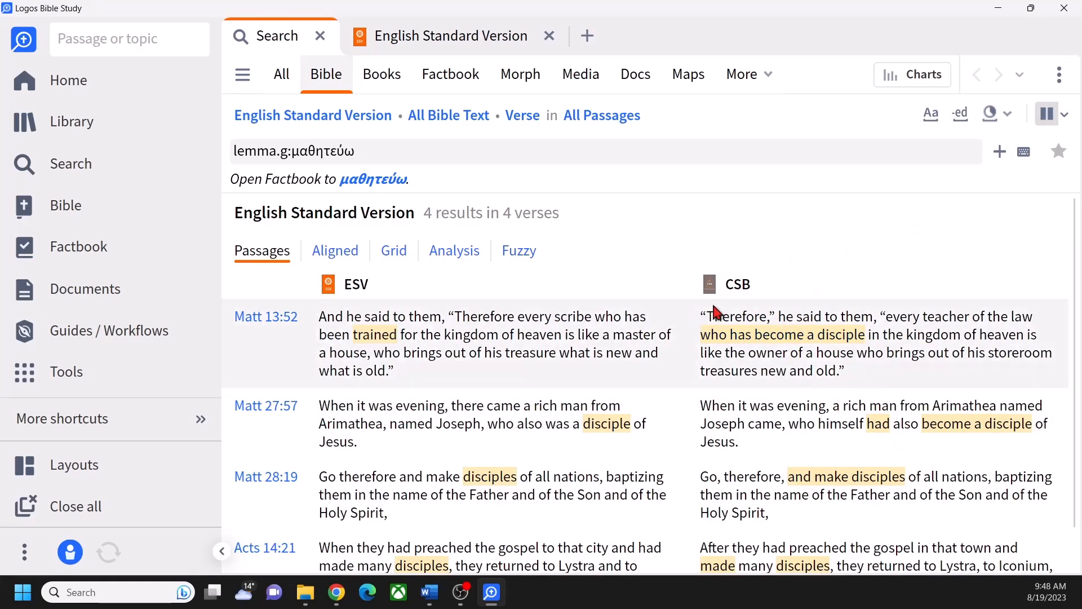
Replace the Christian Standard Bible with the American Standard Version as the comparison column in the lemma search results
{"action": "mouse_move", "coordinate": [740, 293]}
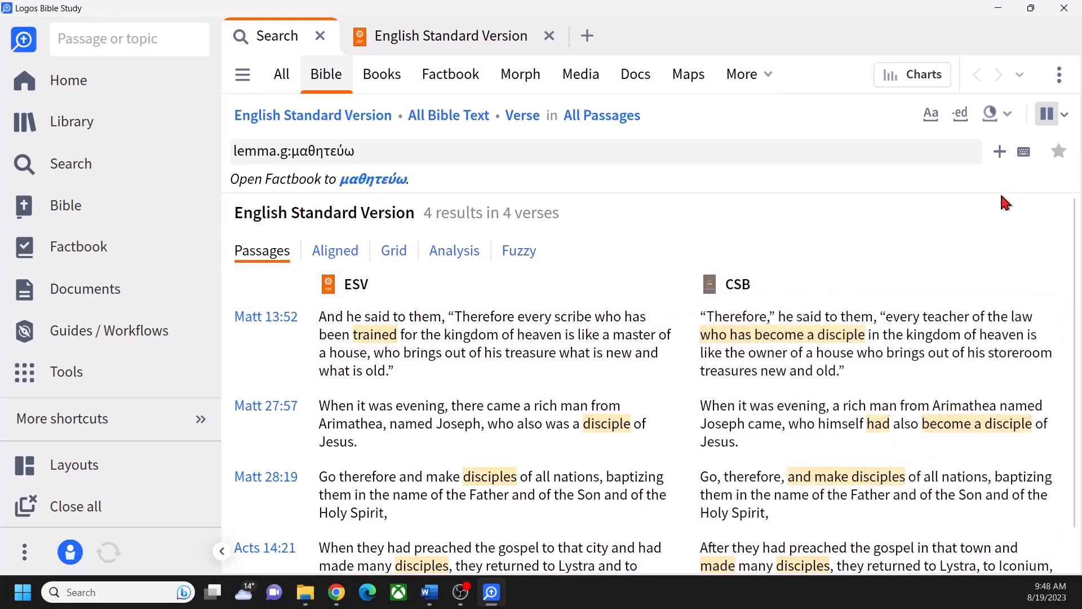
{"action": "left_click", "coordinate": [1066, 116]}
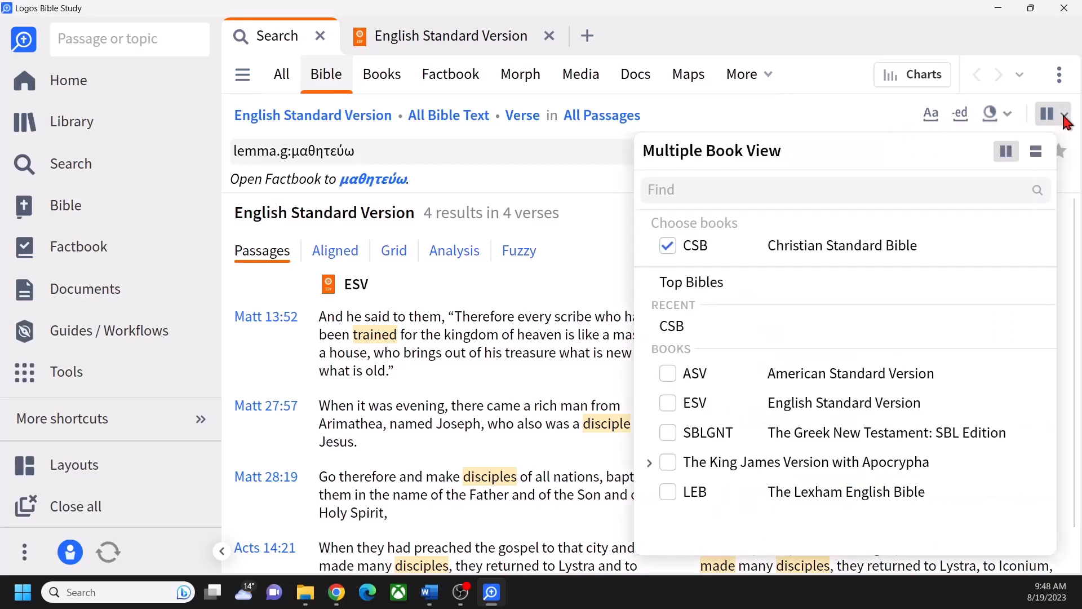
{"action": "left_click", "coordinate": [668, 246]}
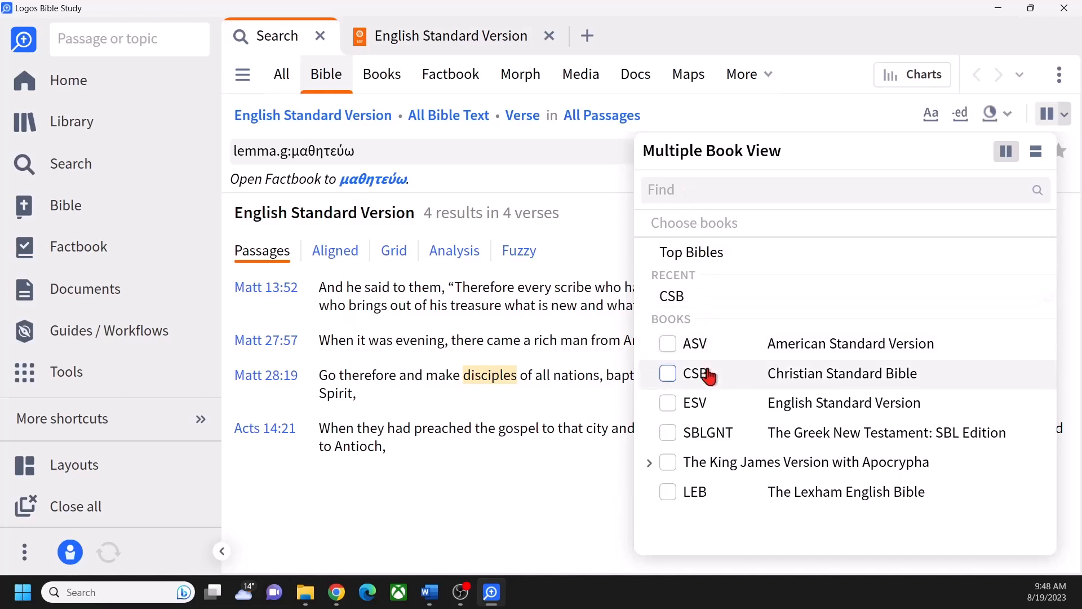
{"action": "left_click", "coordinate": [667, 345]}
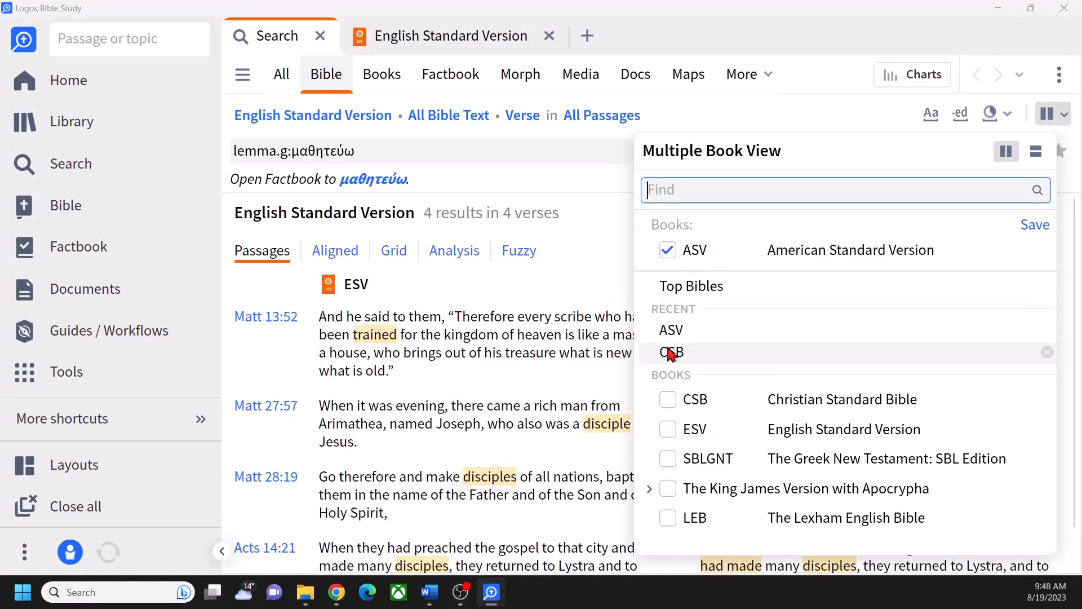
{"action": "left_click", "coordinate": [603, 291]}
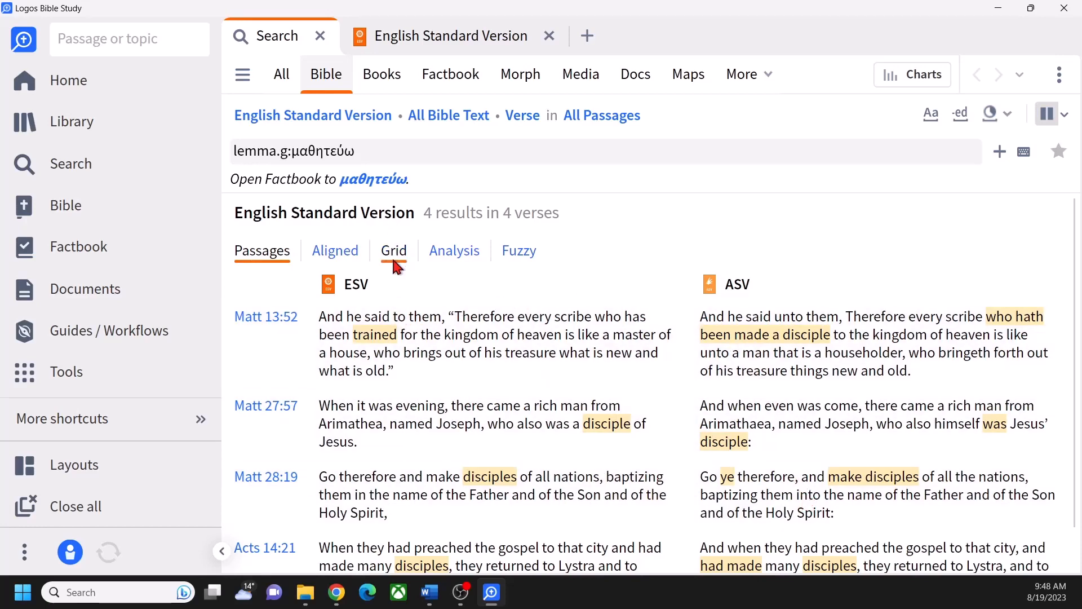
Check the lemma behind "trained" in the English Standard Version, and compare the ESV and ASV renderings of Matthew 13:52
{"action": "left_click", "coordinate": [374, 339]}
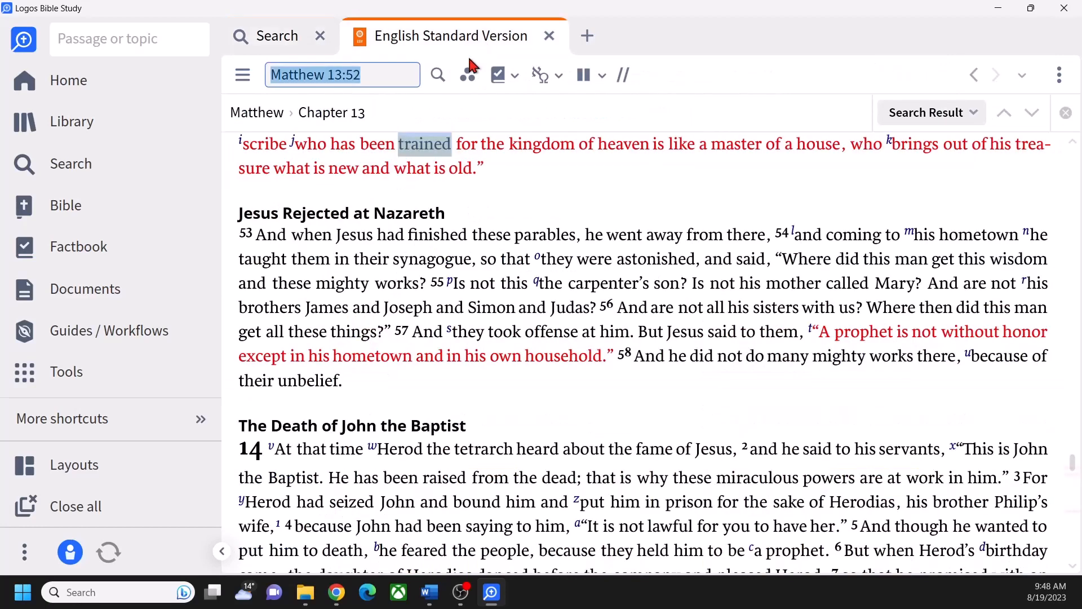
{"action": "right_click", "coordinate": [427, 152]}
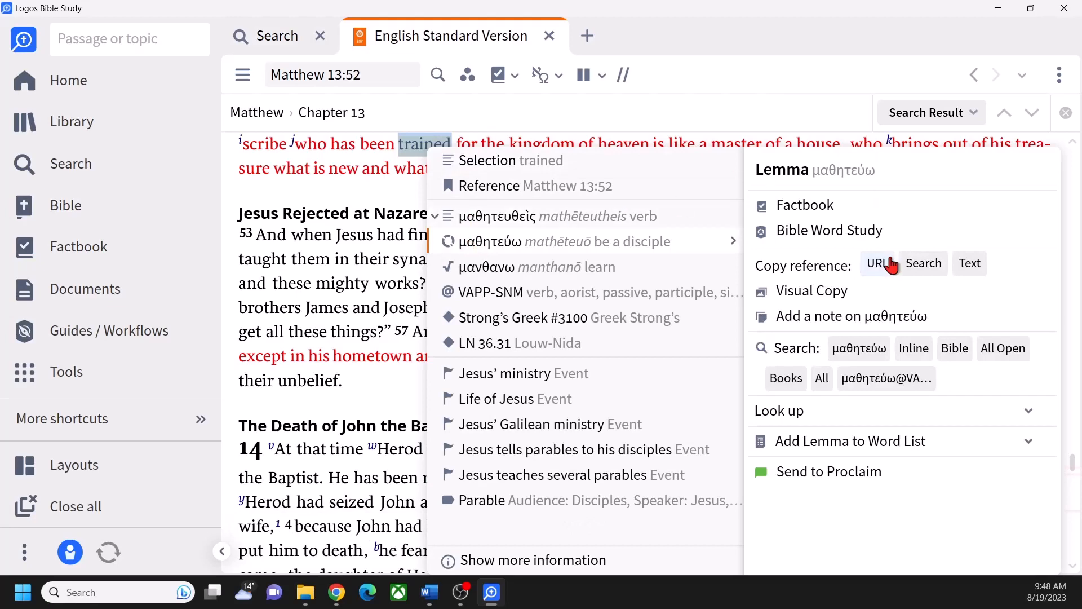
{"action": "left_click", "coordinate": [277, 43]}
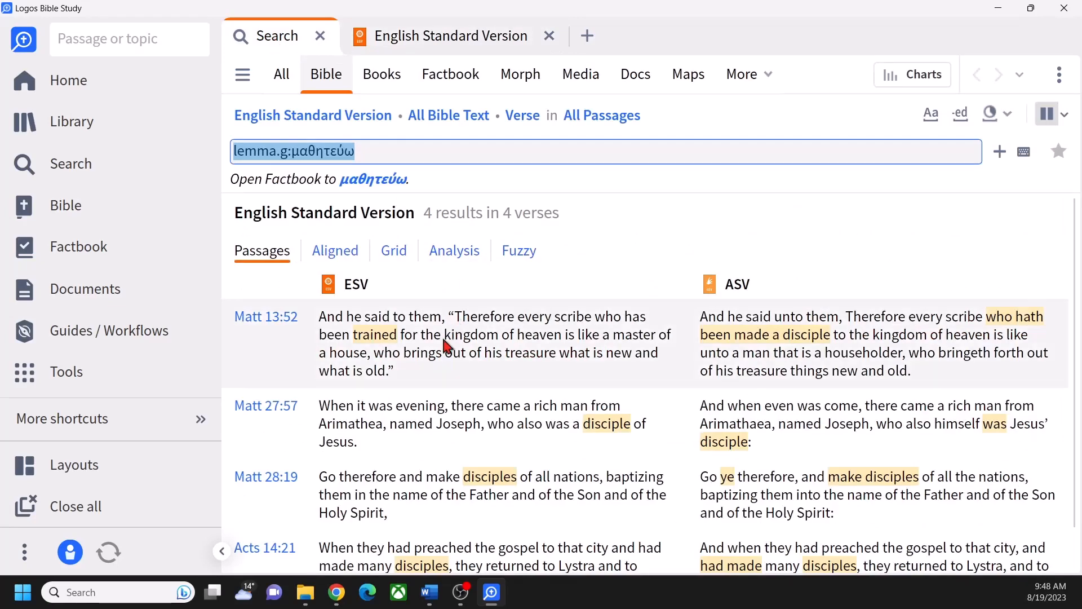
{"action": "mouse_move", "coordinate": [395, 338]}
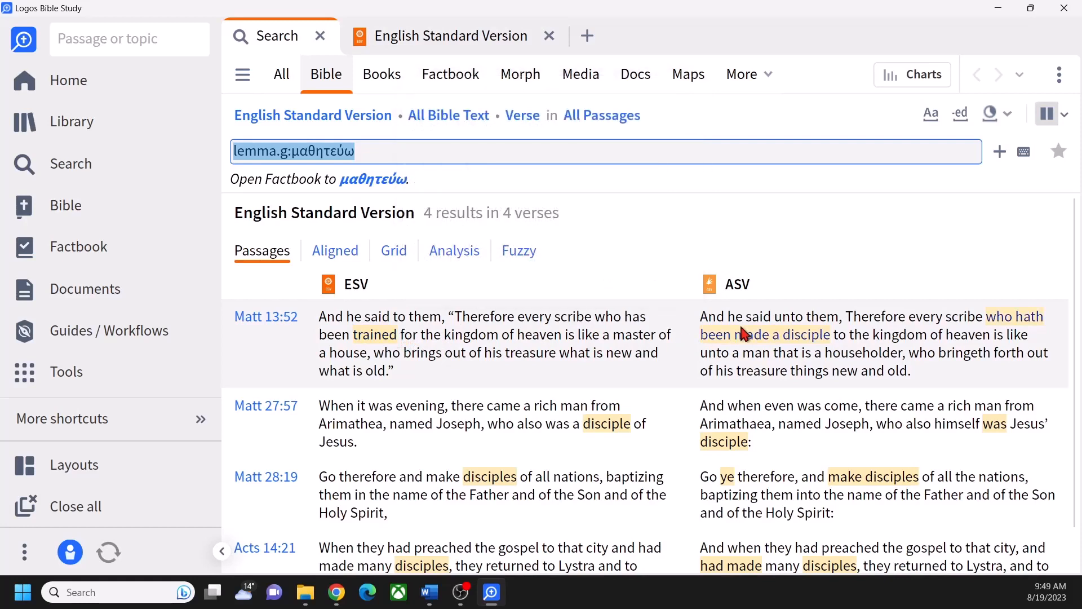
{"action": "mouse_move", "coordinate": [745, 333]}
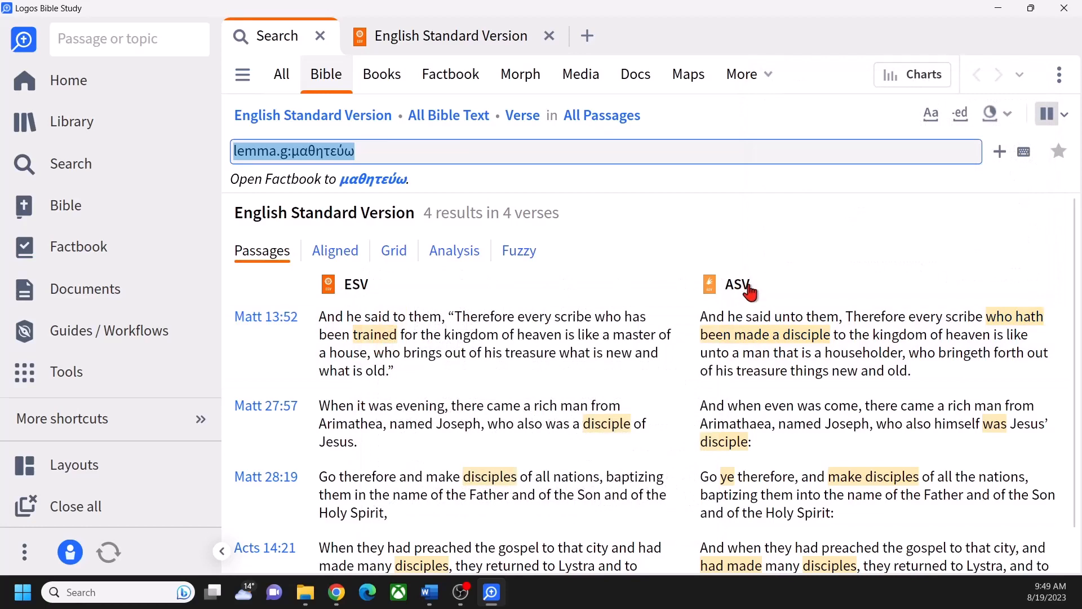
{"action": "mouse_move", "coordinate": [750, 290]}
Add The Greek New Testament: SBL Edition as a parallel column and examine its highlighted Greek forms across the result verses
{"action": "left_click", "coordinate": [1064, 115]}
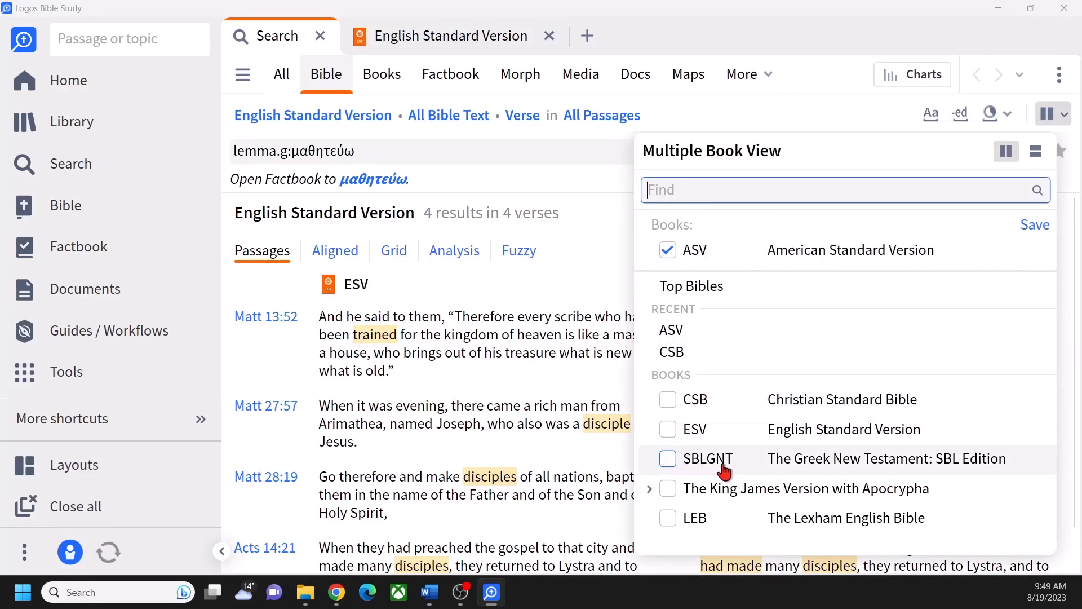
{"action": "left_click", "coordinate": [669, 460]}
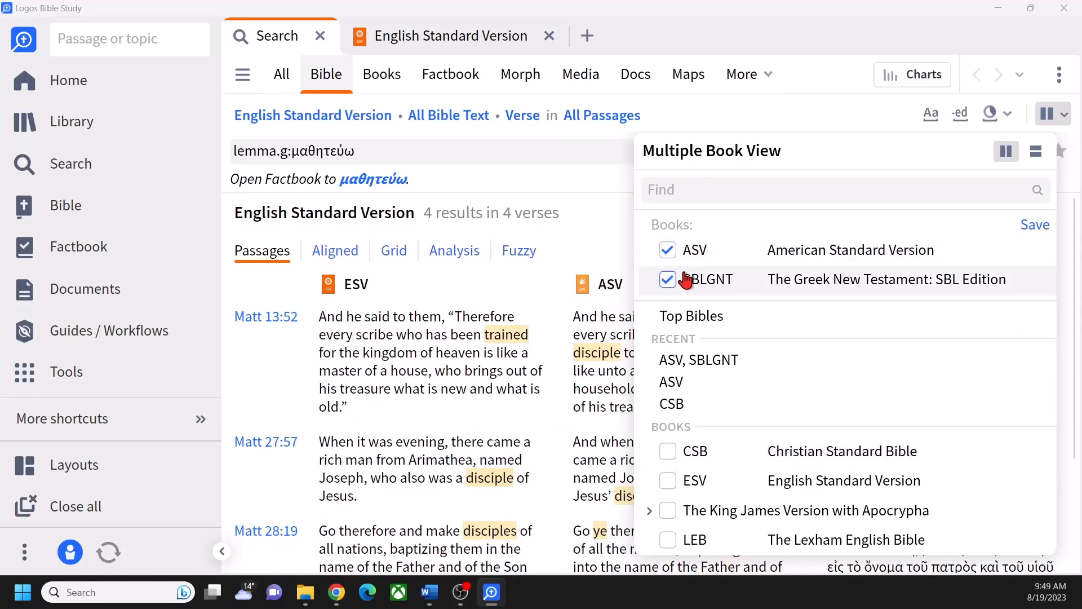
{"action": "left_click", "coordinate": [533, 278]}
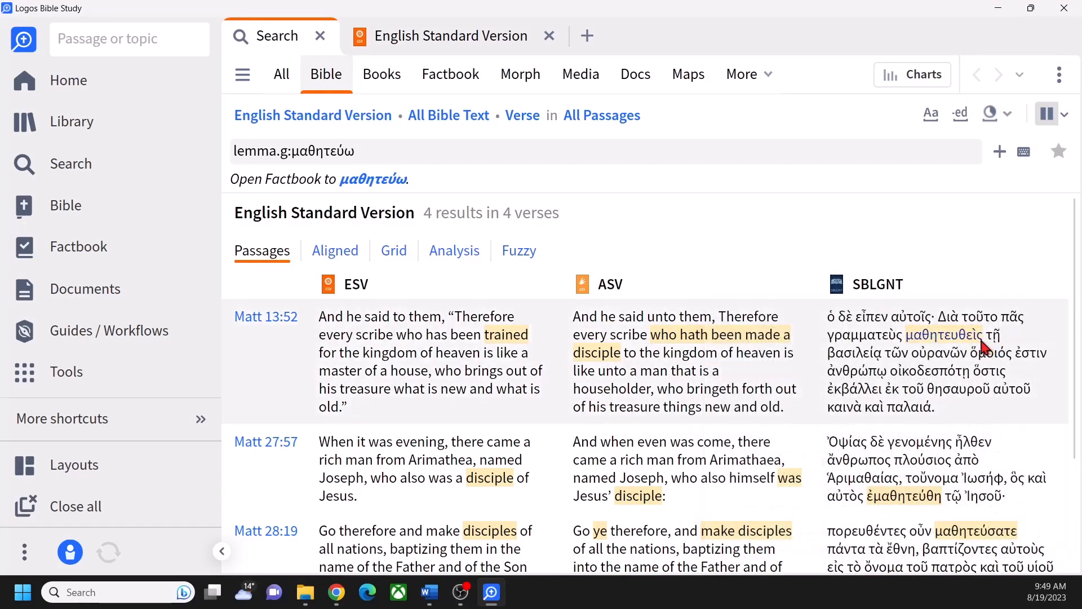
{"action": "mouse_move", "coordinate": [982, 342]}
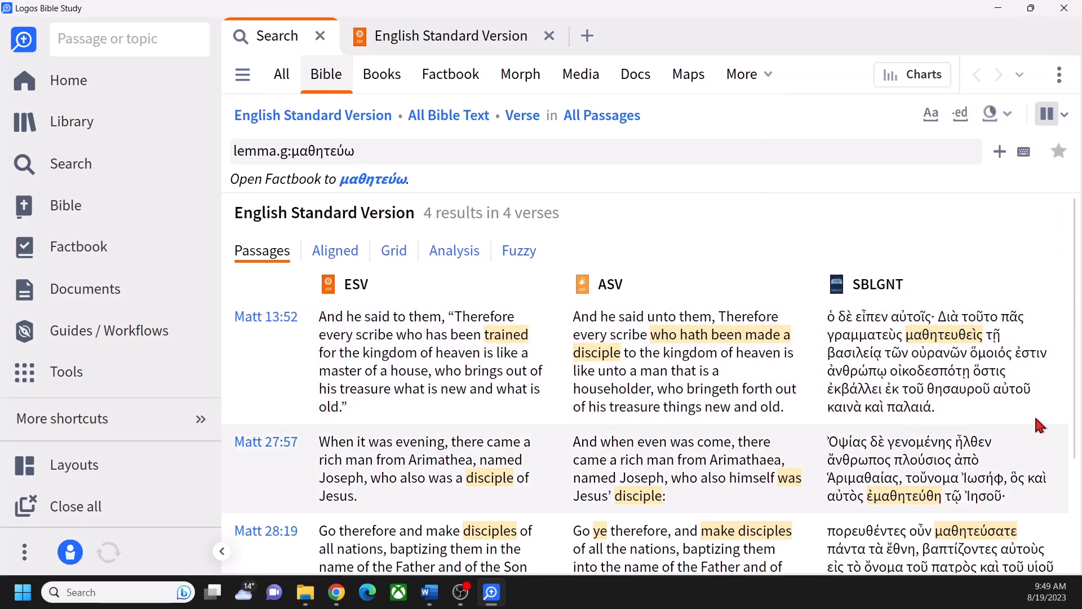
{"action": "left_click_drag", "start_coordinate": [1075, 379], "coordinate": [1070, 448]}
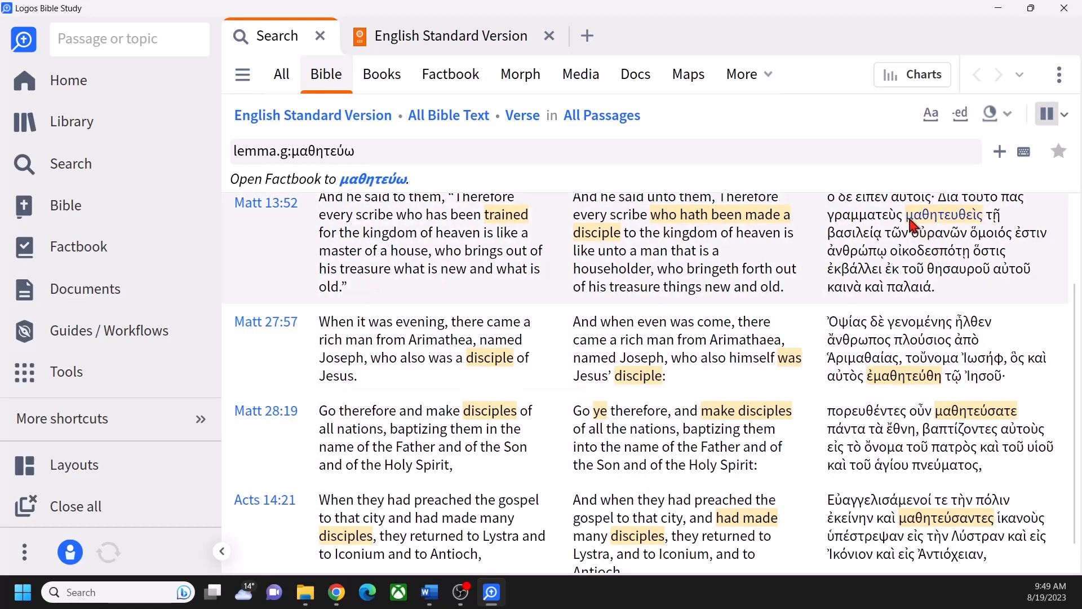
{"action": "mouse_move", "coordinate": [936, 228]}
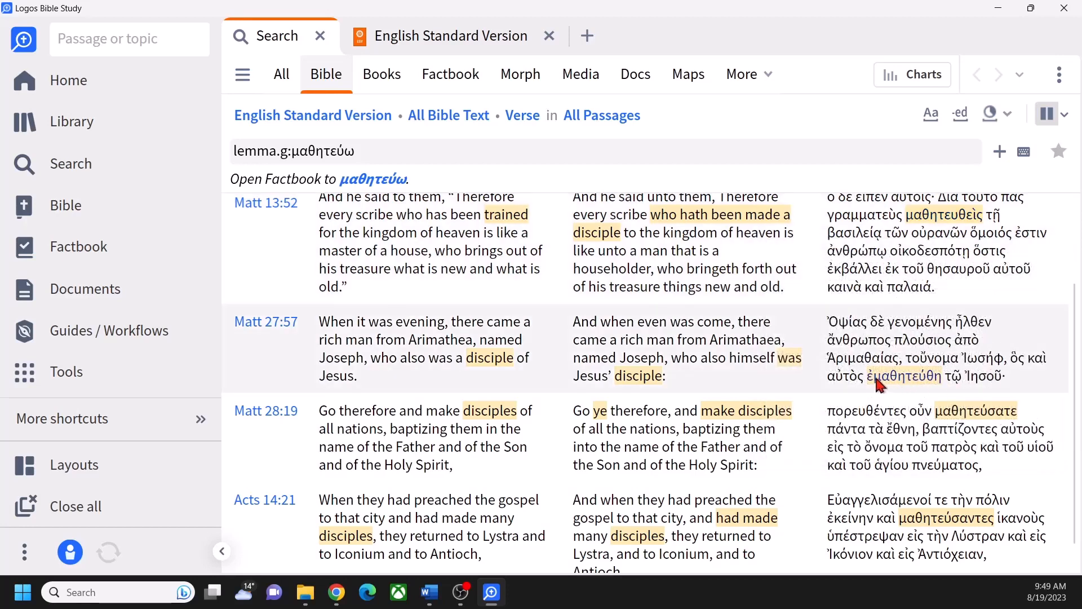
{"action": "mouse_move", "coordinate": [873, 388]}
Remove the American Standard Version from the parallel columns, and toggle the multiple-book display off and on again
{"action": "left_click", "coordinate": [1065, 115]}
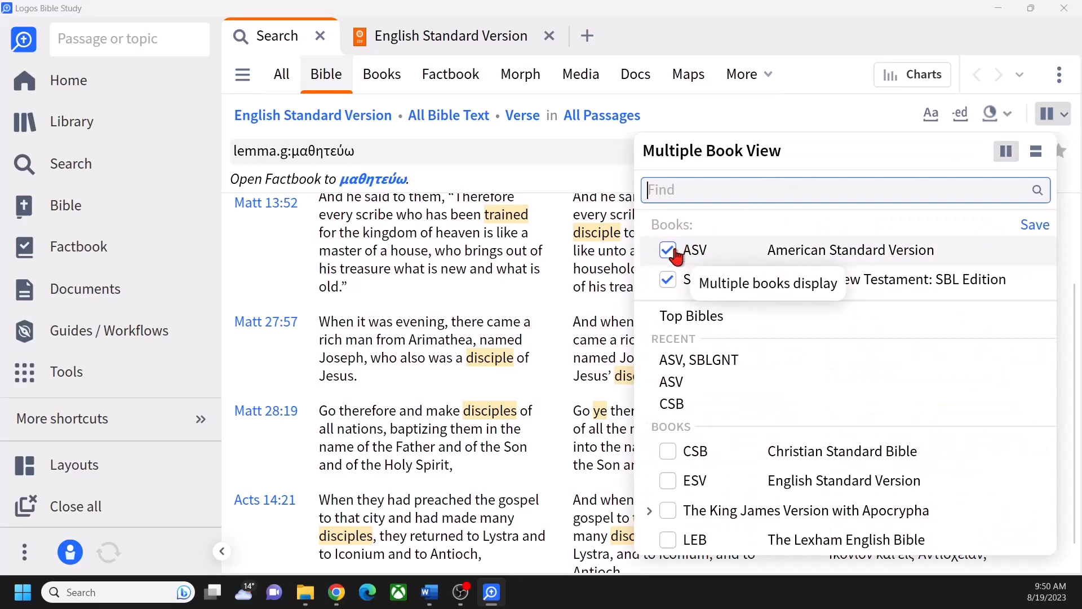
{"action": "left_click", "coordinate": [669, 250]}
{"action": "left_click", "coordinate": [586, 234]}
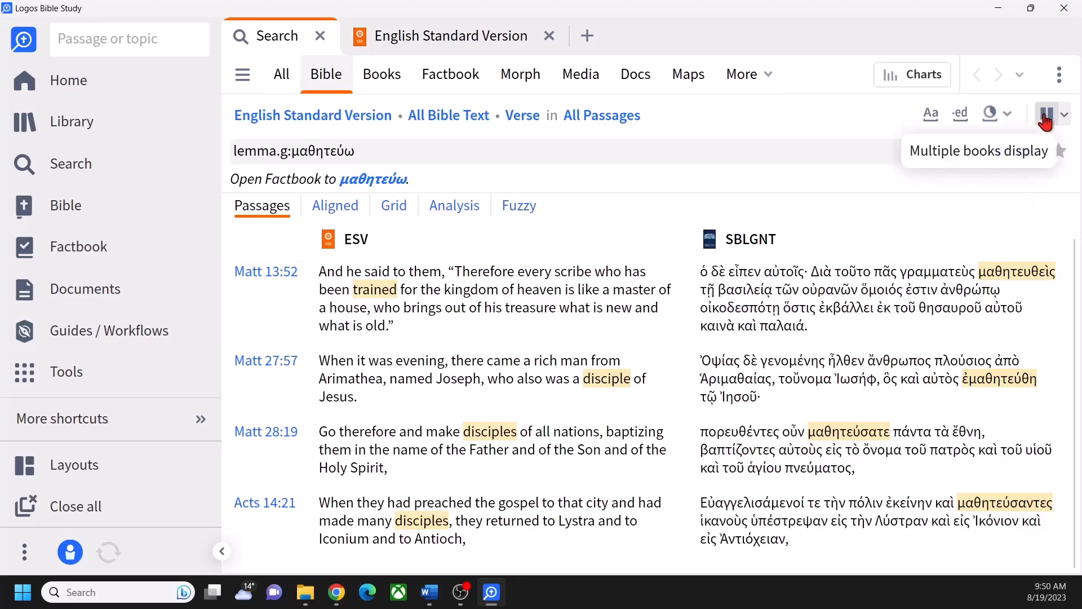
{"action": "left_click", "coordinate": [1046, 118]}
{"action": "left_click", "coordinate": [1045, 119]}
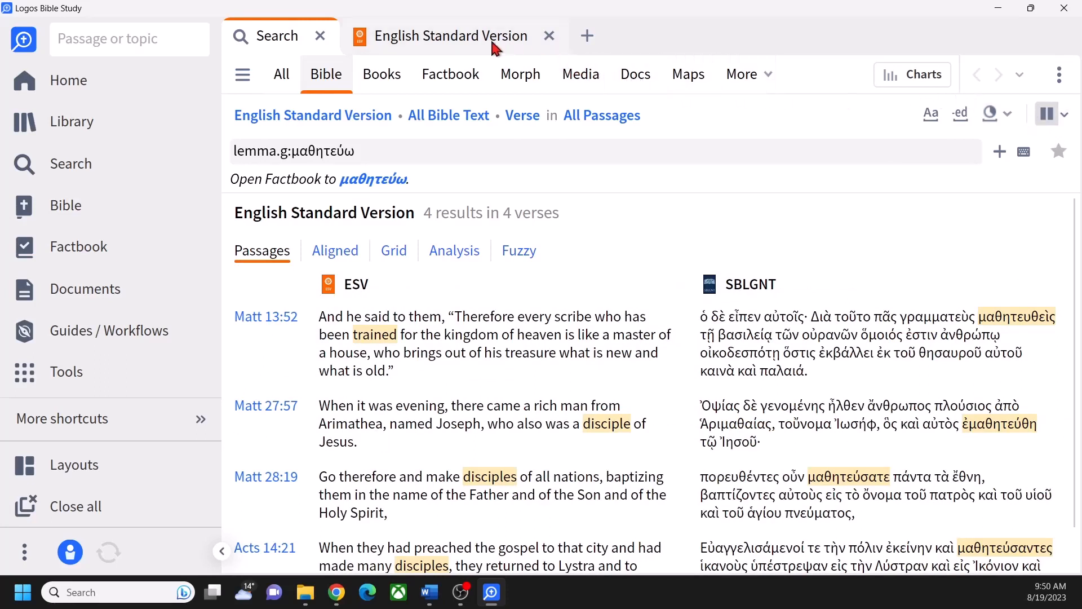
Dock the English Standard Version in its own pane beside the search, and run a morph search for the lemma γραμματεύς from "scribe"
{"action": "left_click", "coordinate": [477, 44]}
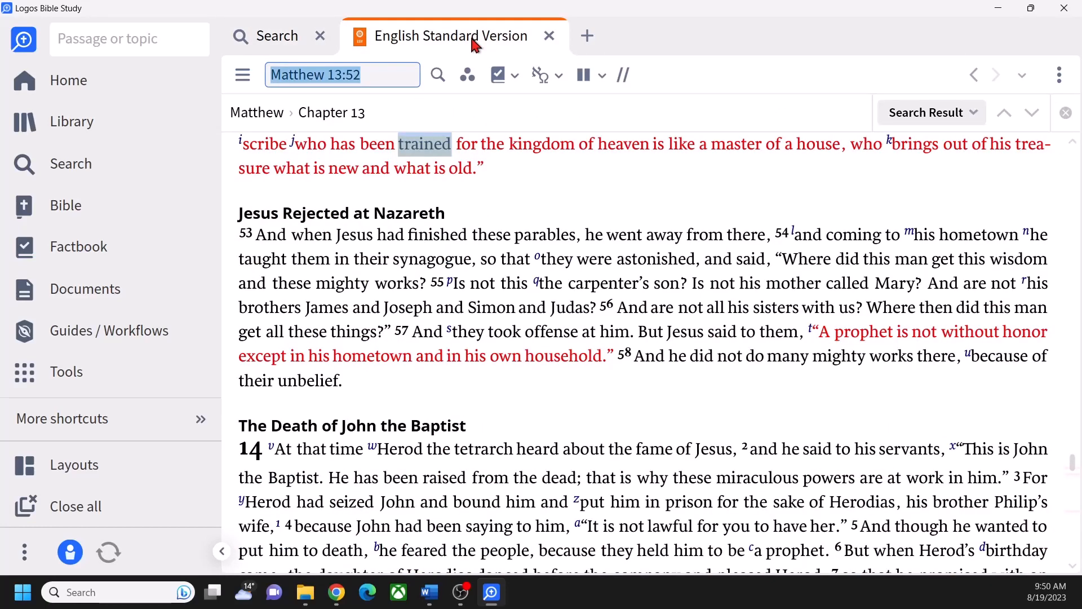
{"action": "left_click_drag", "start_coordinate": [477, 44], "coordinate": [872, 324]}
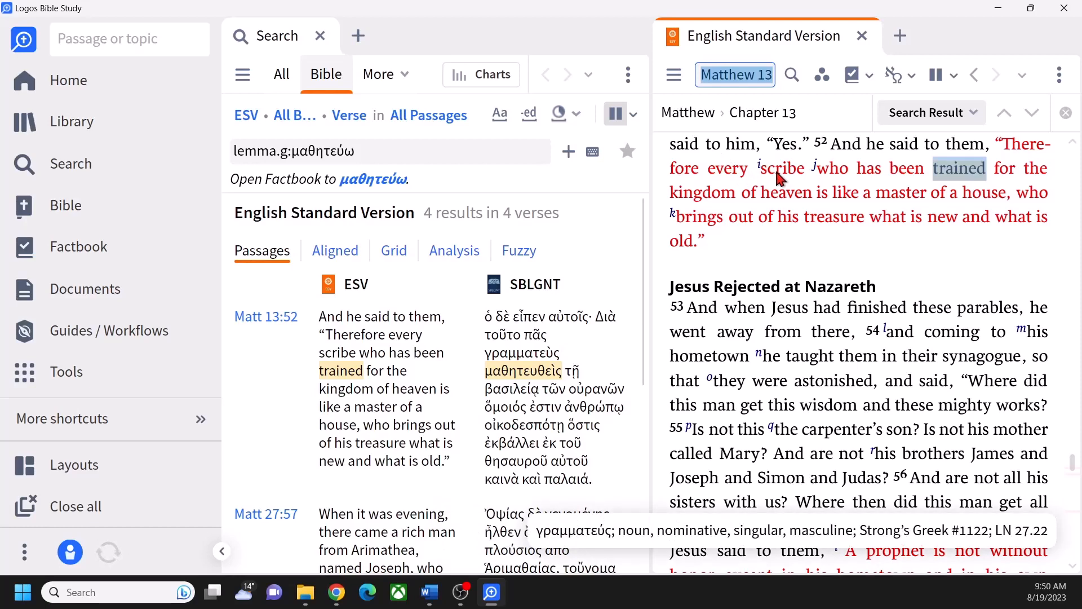
{"action": "right_click", "coordinate": [780, 178]}
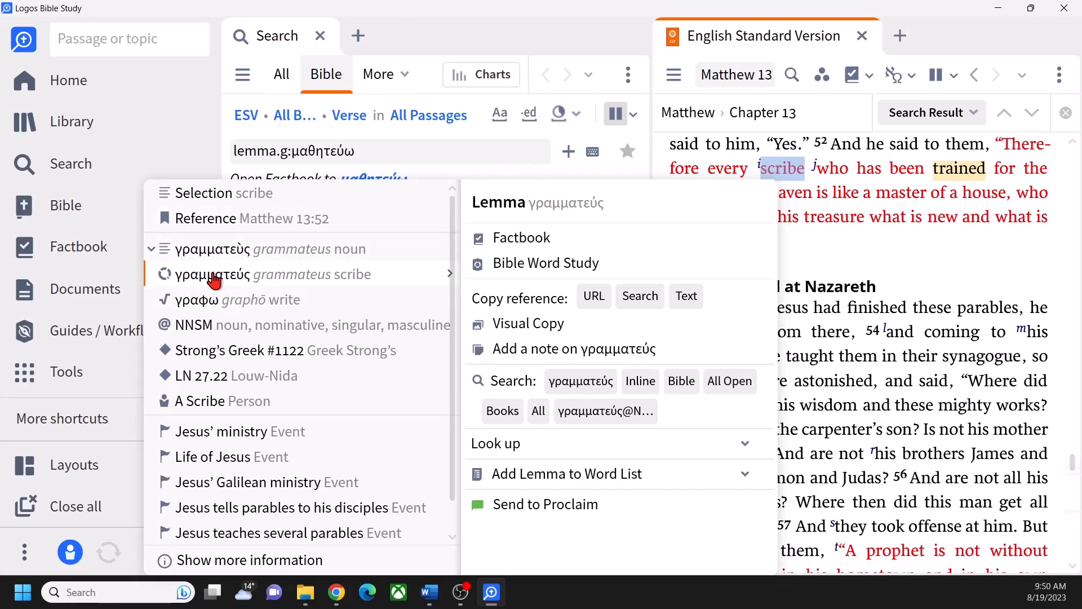
{"action": "mouse_move", "coordinate": [223, 201]}
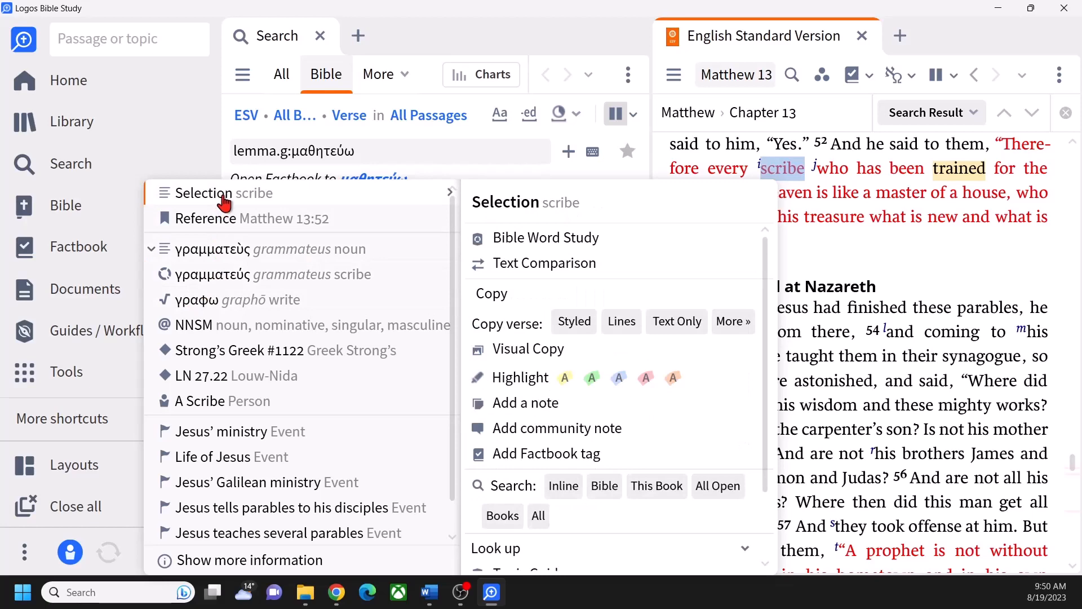
{"action": "mouse_move", "coordinate": [219, 254]}
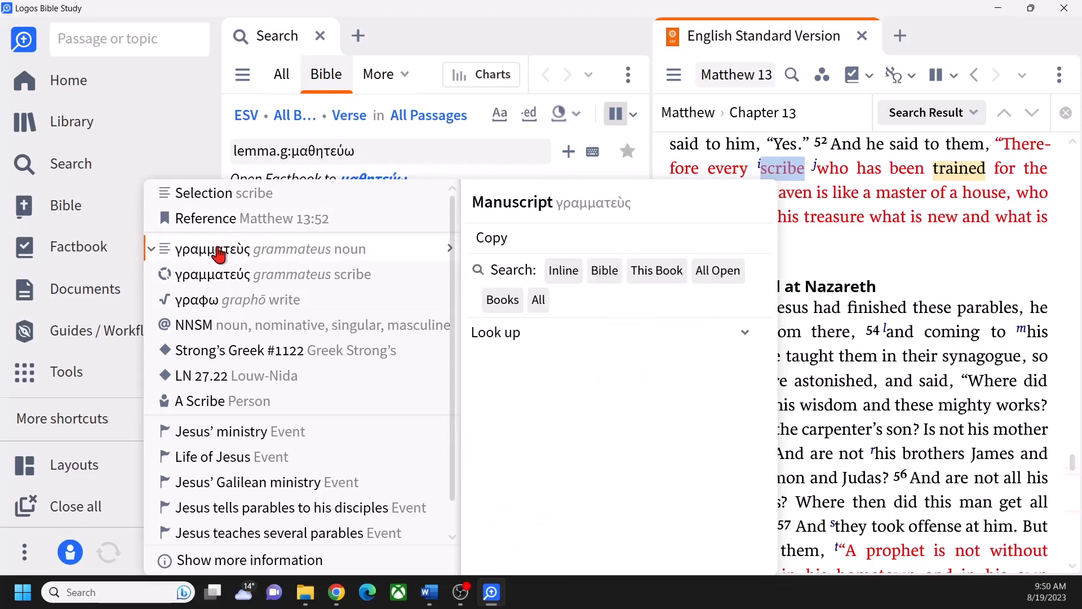
{"action": "mouse_move", "coordinate": [207, 281]}
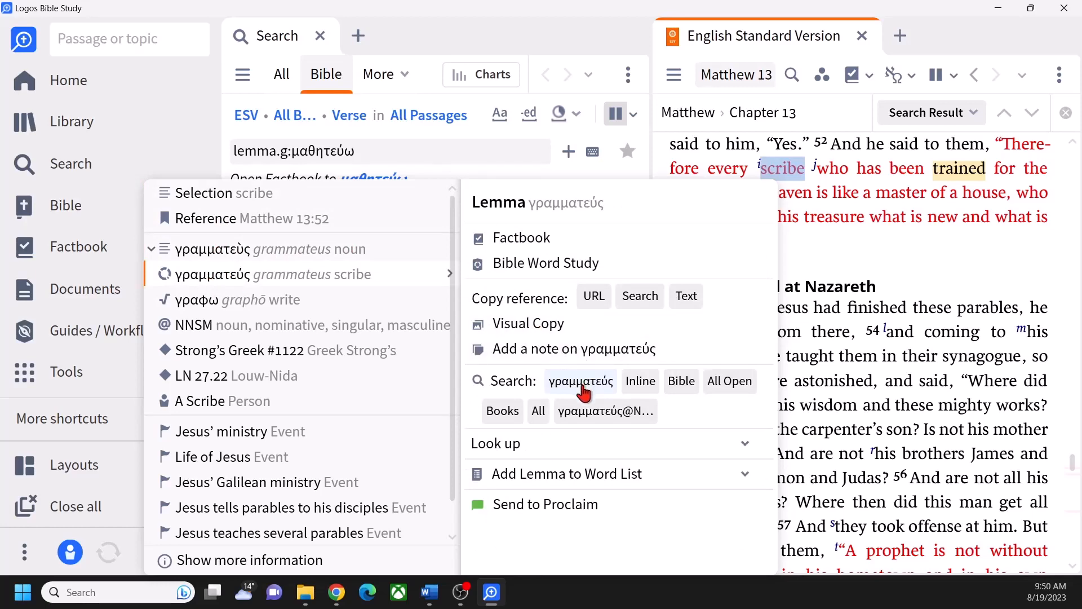
{"action": "left_click", "coordinate": [583, 382]}
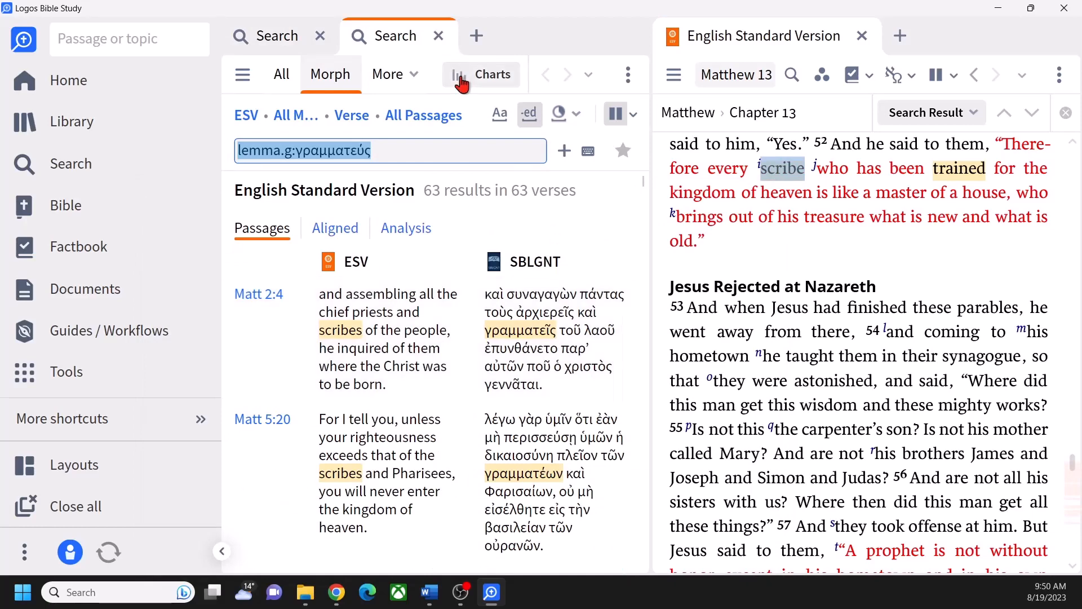
Compare the Bible search for μαθητεύω with the morph search for γραμματεύς, ending on the morph search
{"action": "left_click", "coordinate": [273, 36]}
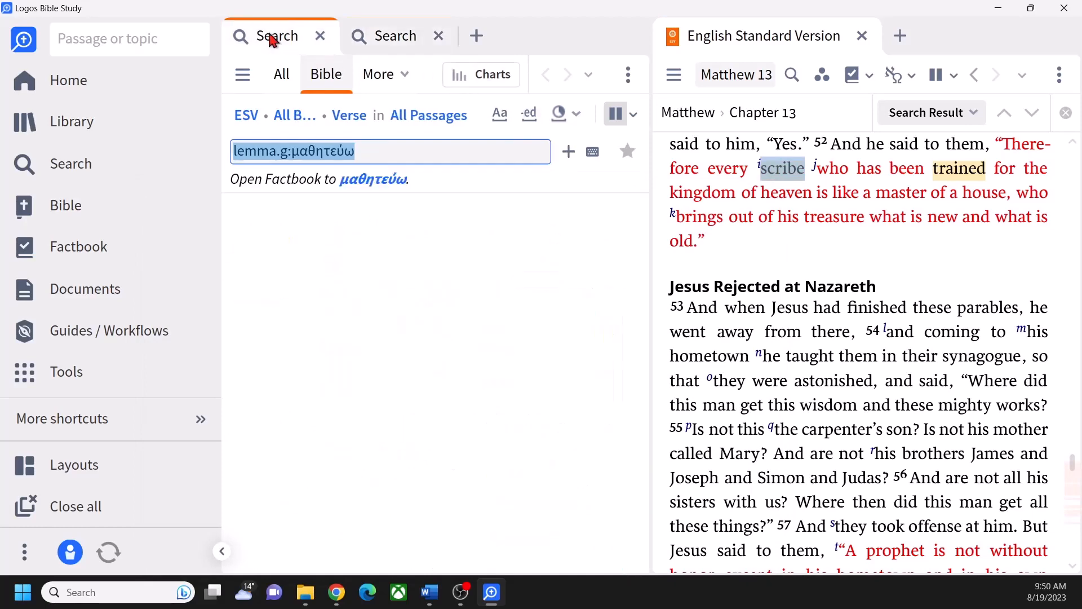
{"action": "left_click", "coordinate": [390, 39]}
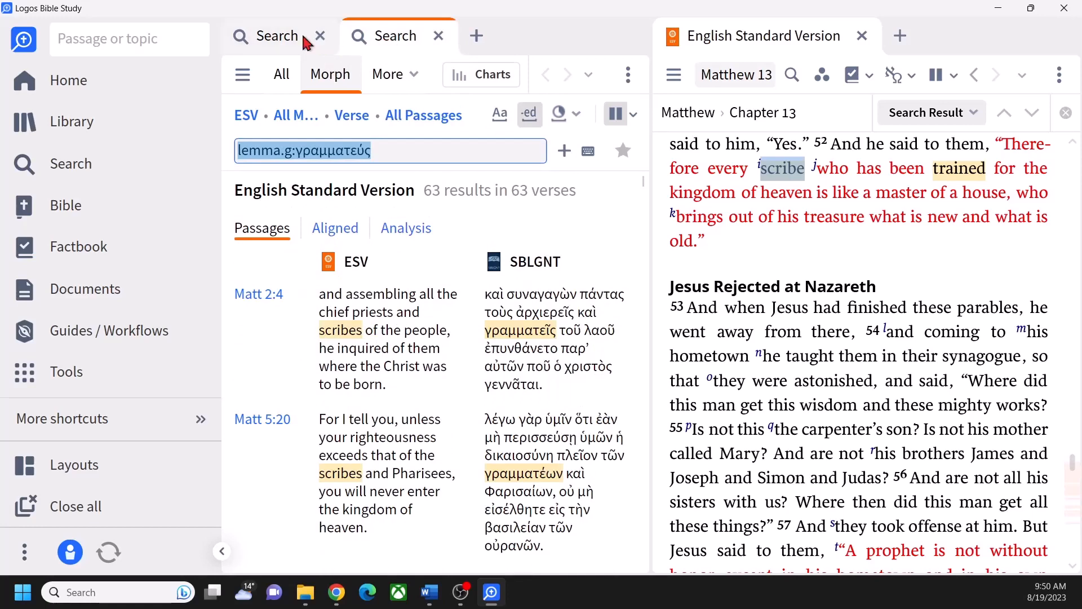
{"action": "left_click", "coordinate": [276, 39]}
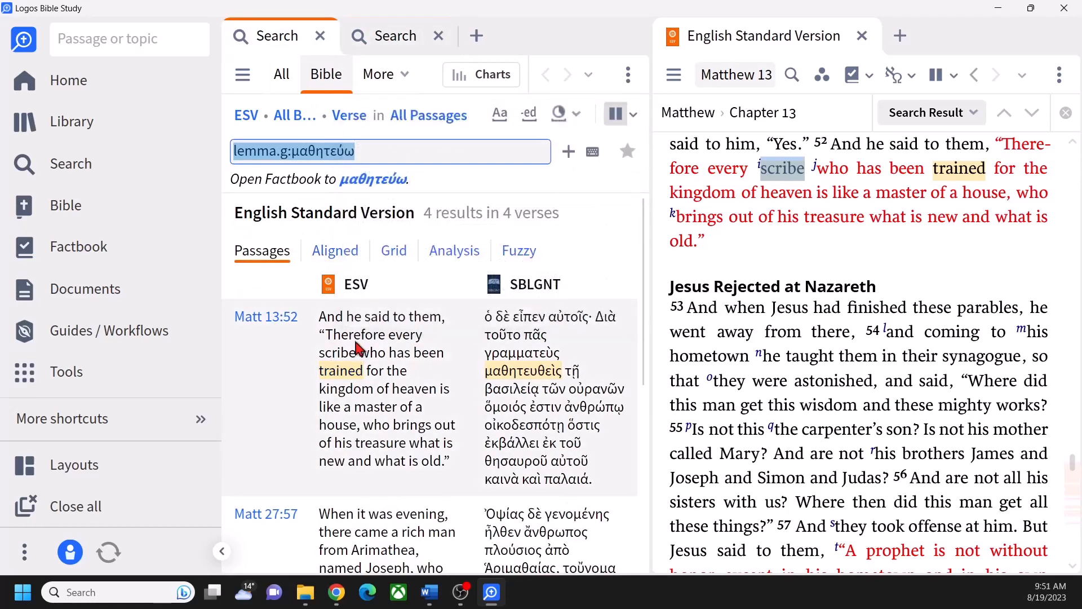
{"action": "left_click", "coordinate": [400, 35]}
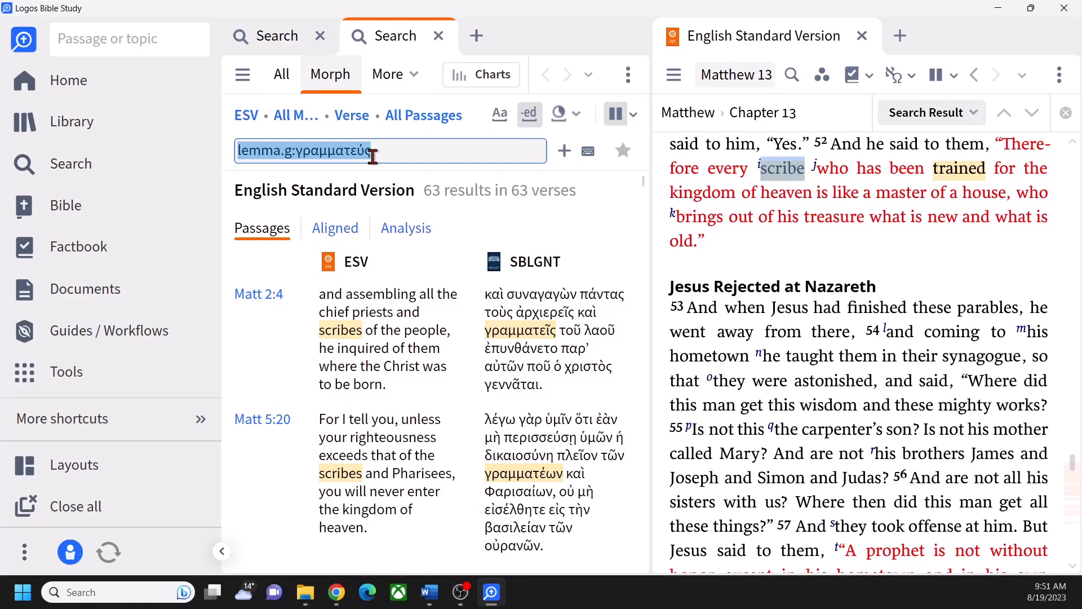
Run a morph search for the lemma βασιλεία from "kingdom" in Matthew 13:52
{"action": "right_click", "coordinate": [699, 195]}
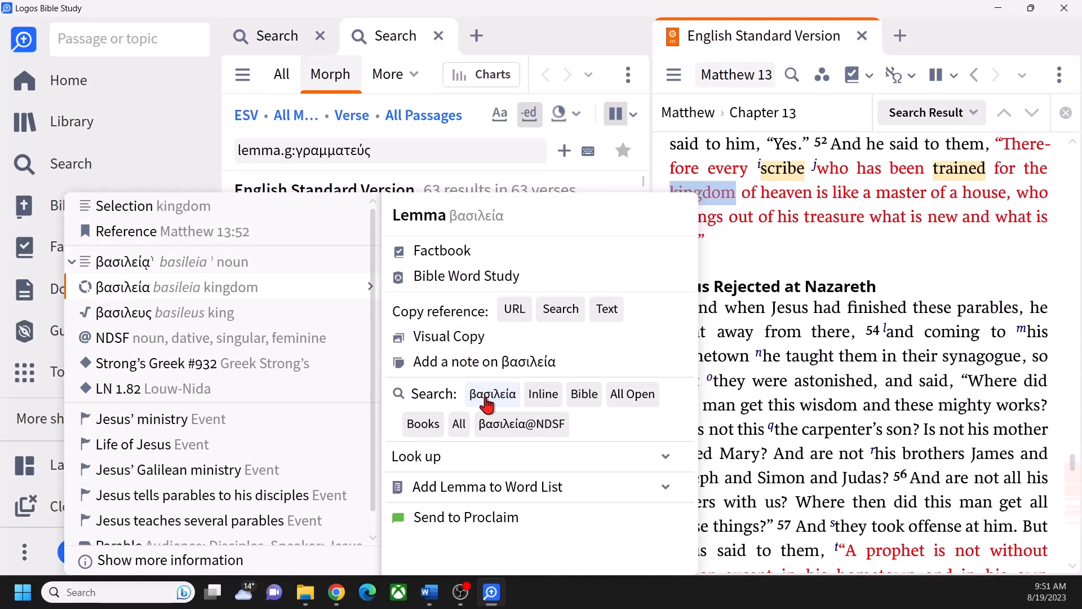
{"action": "left_click", "coordinate": [488, 398]}
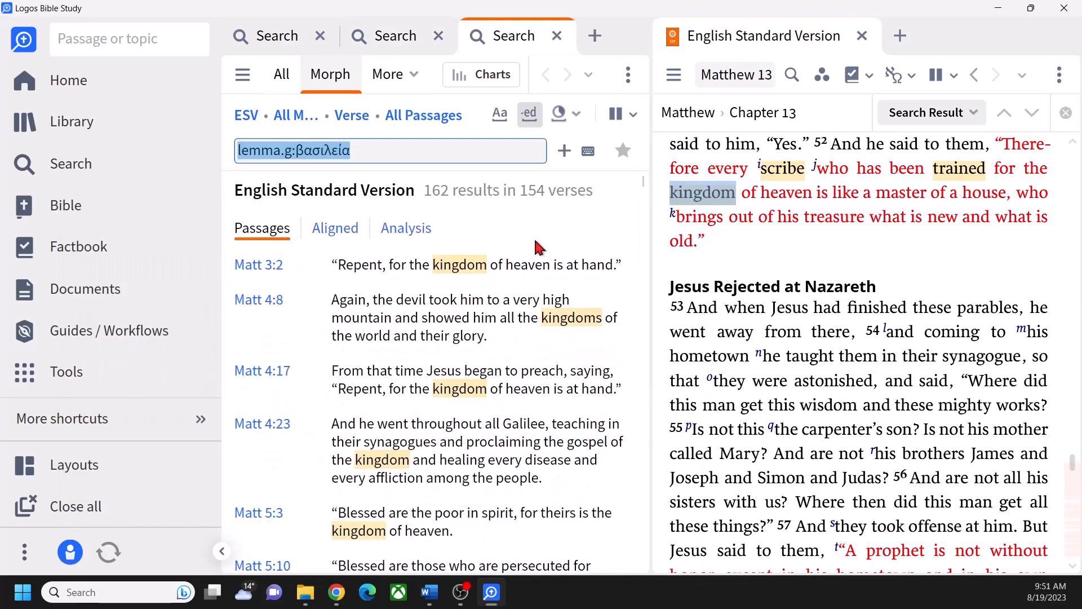
{"action": "left_click", "coordinate": [740, 241]}
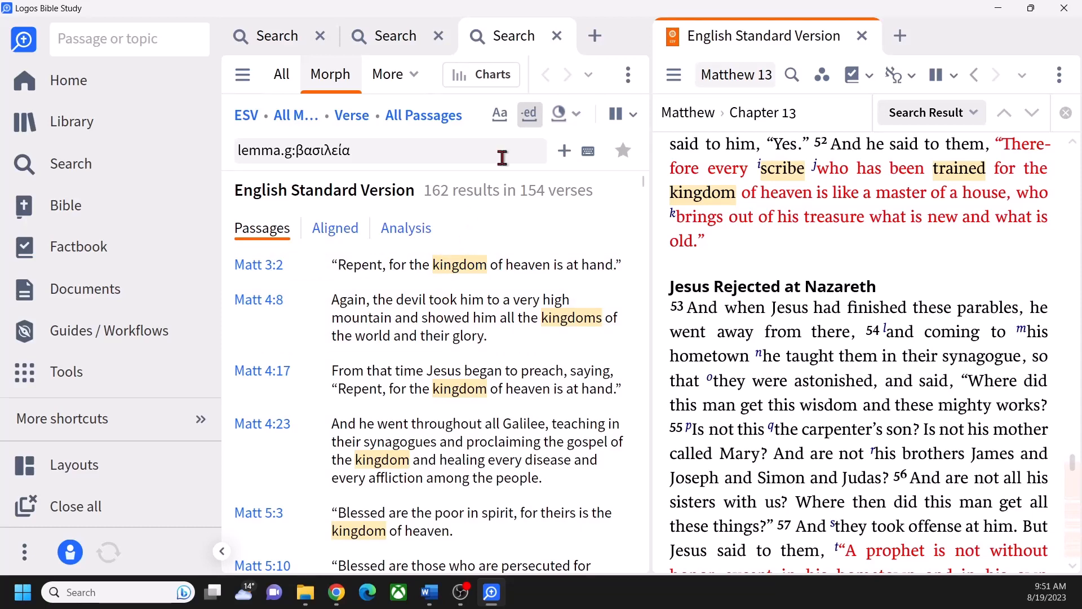
Close the βασιλεία and γραμματεύς morph searches, leaving the μαθητεύω Bible search open
{"action": "left_click", "coordinate": [557, 36]}
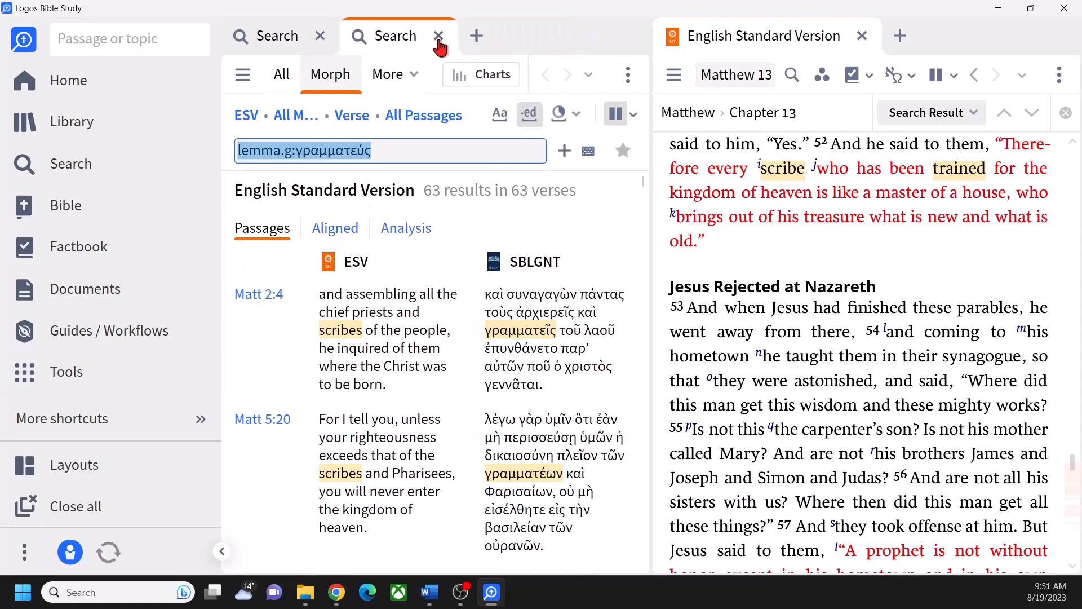
{"action": "left_click", "coordinate": [439, 36]}
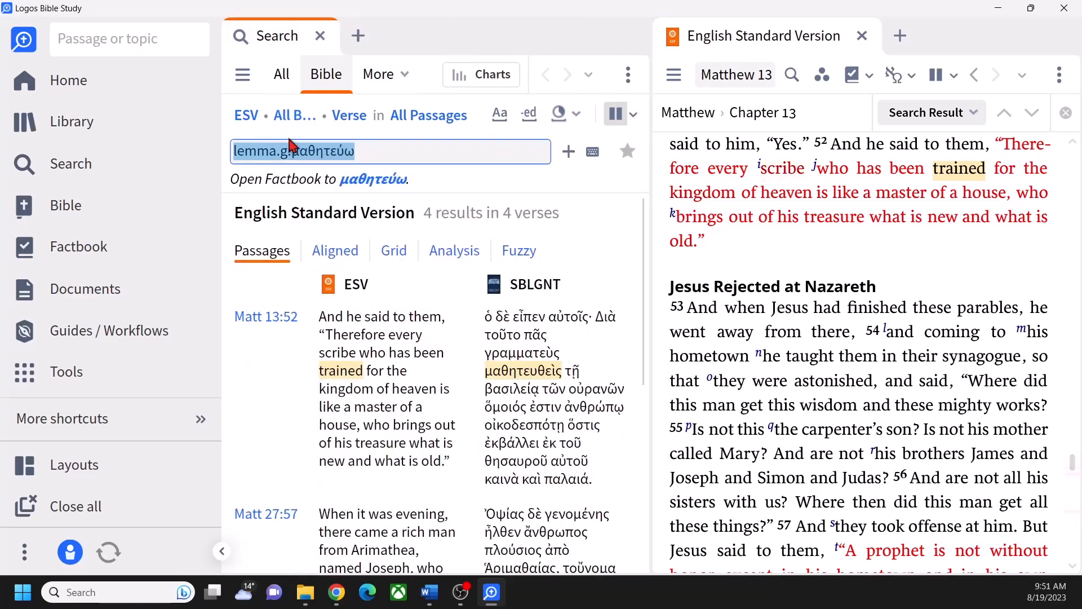
Limit the μαθητεύω Bible search to the book of Matthew
{"action": "left_click", "coordinate": [430, 115]}
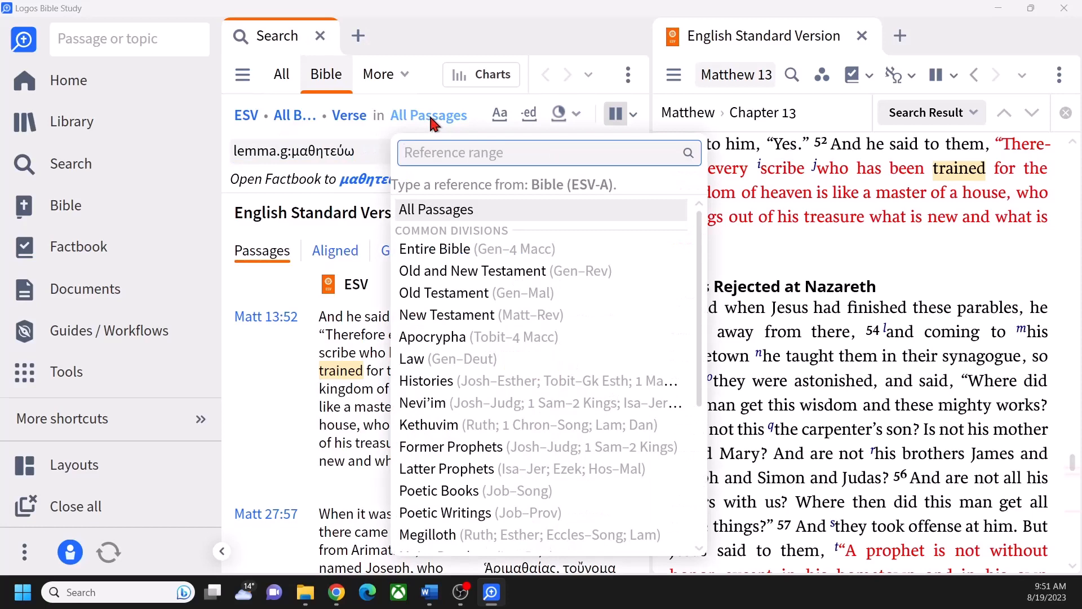
{"action": "type", "text": "matt"}
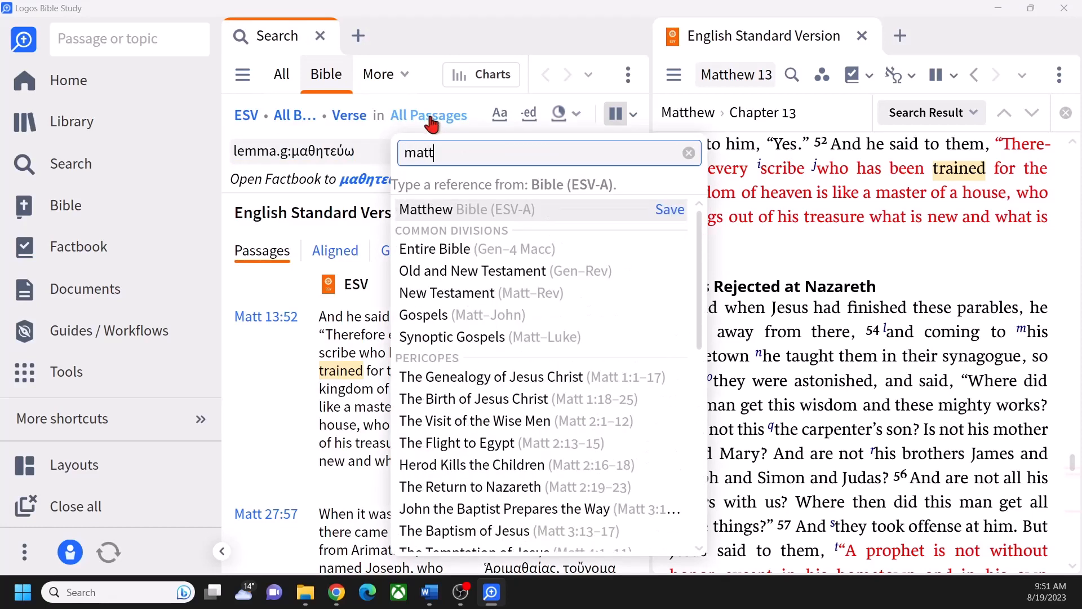
{"action": "left_click", "coordinate": [431, 214]}
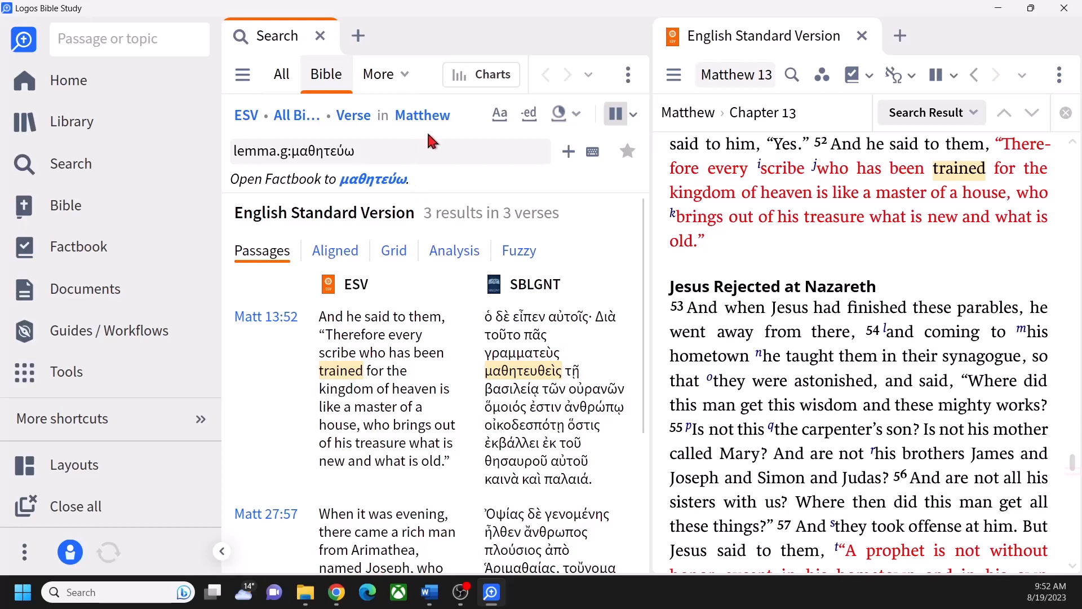
Run a morph search for the lemma οὐρανός from "heaven" in Matthew 13:52 and compare its passage range with the μαθητεύω search
{"action": "mouse_move", "coordinate": [712, 196]}
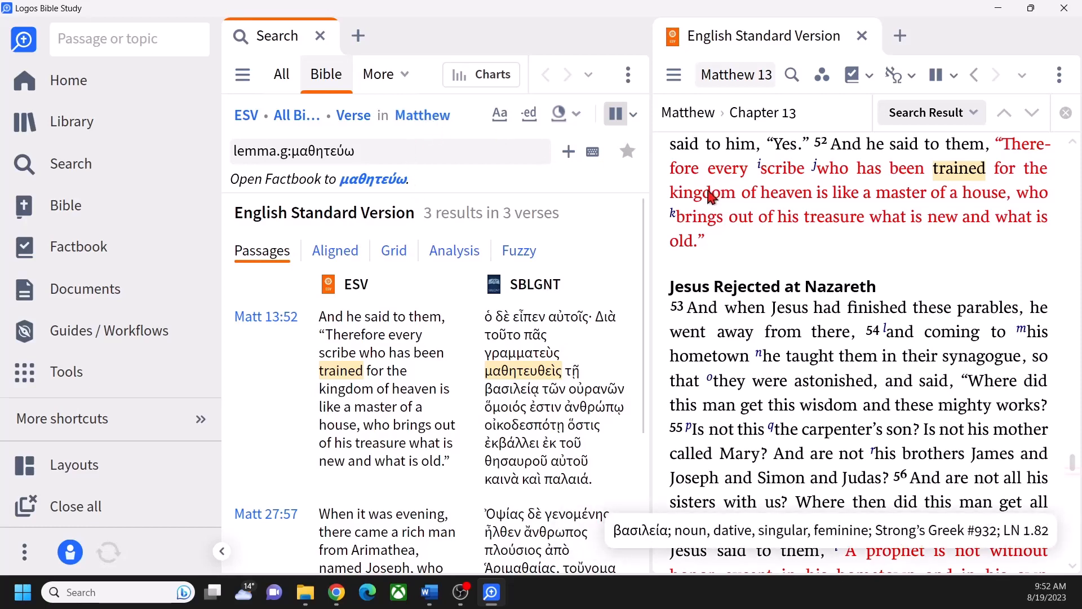
{"action": "right_click", "coordinate": [787, 197]}
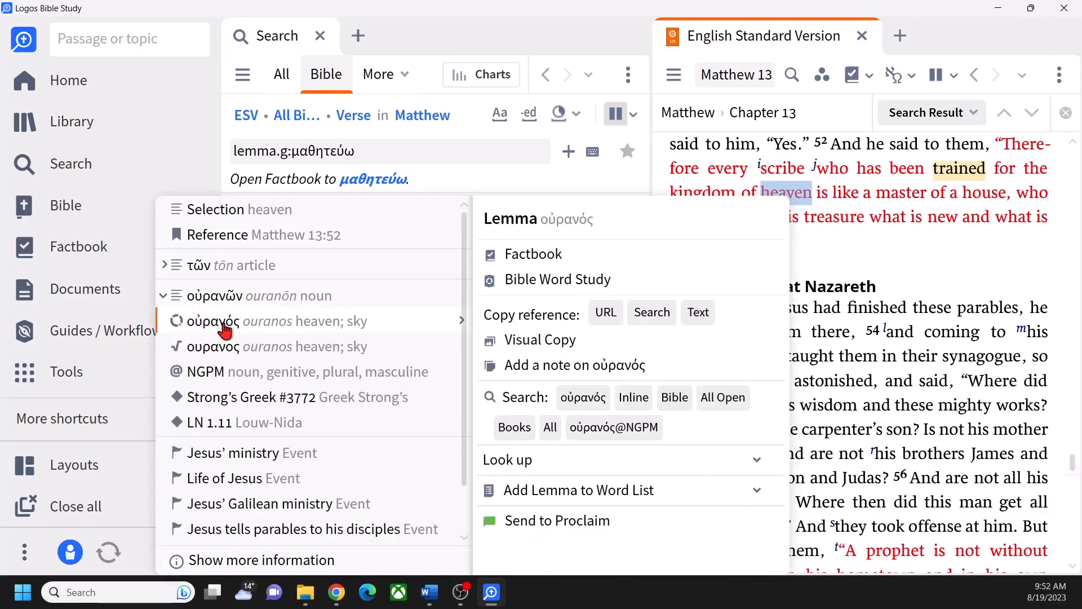
{"action": "left_click", "coordinate": [584, 398]}
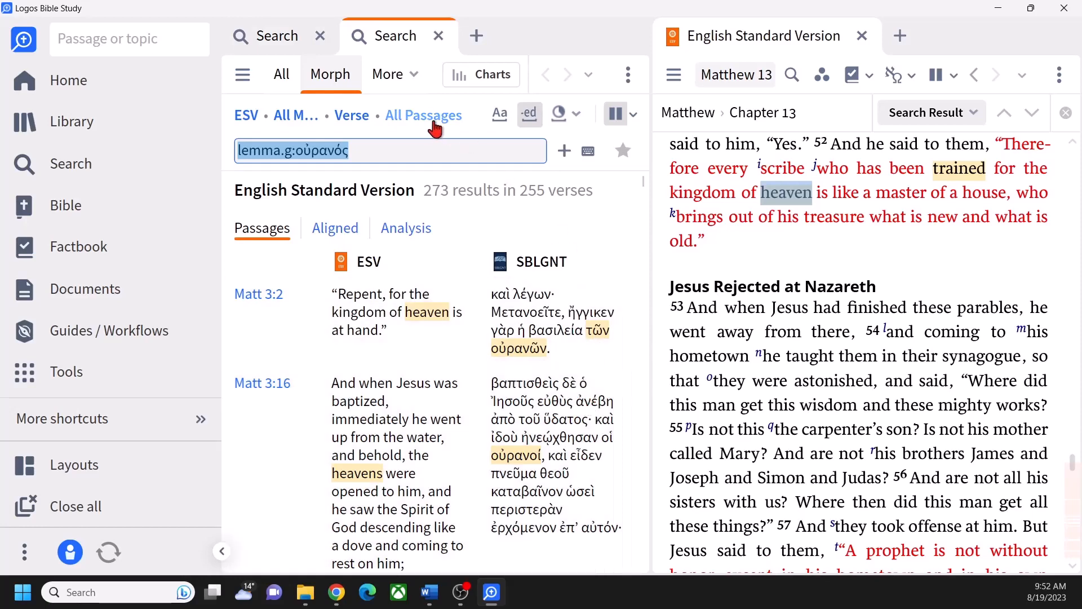
{"action": "left_click", "coordinate": [272, 36]}
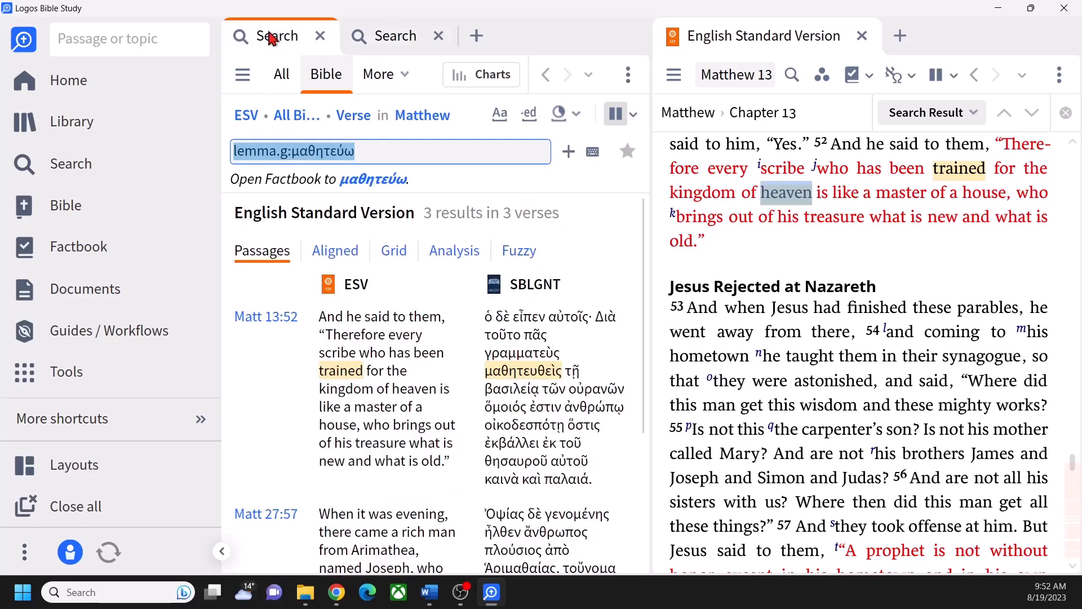
{"action": "left_click", "coordinate": [390, 43]}
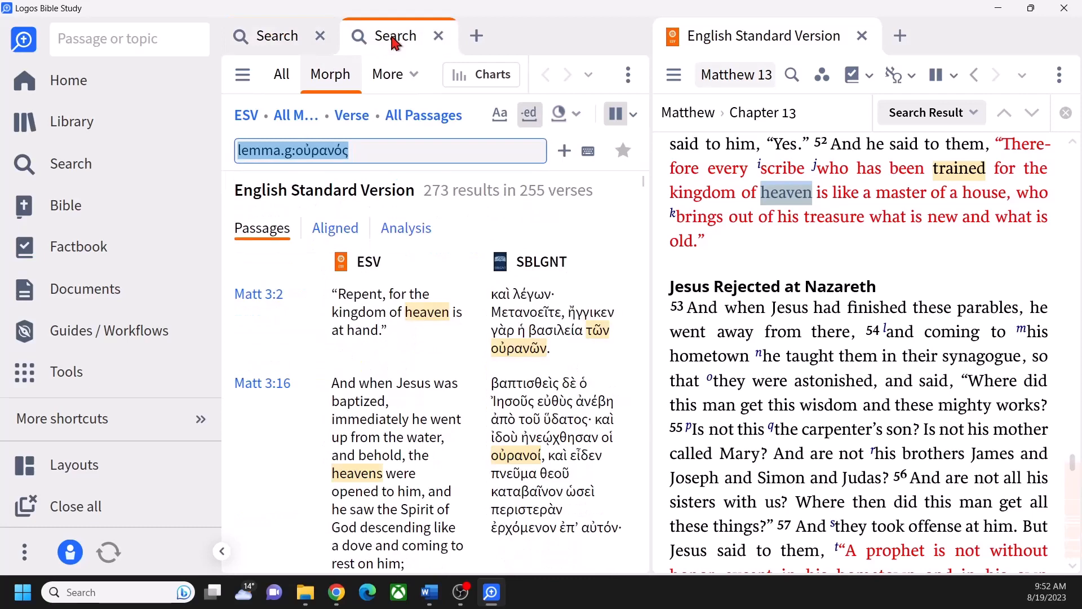
Limit the οὐρανός morph search to Matthew, and close that search once its results are reviewed
{"action": "left_click", "coordinate": [421, 120]}
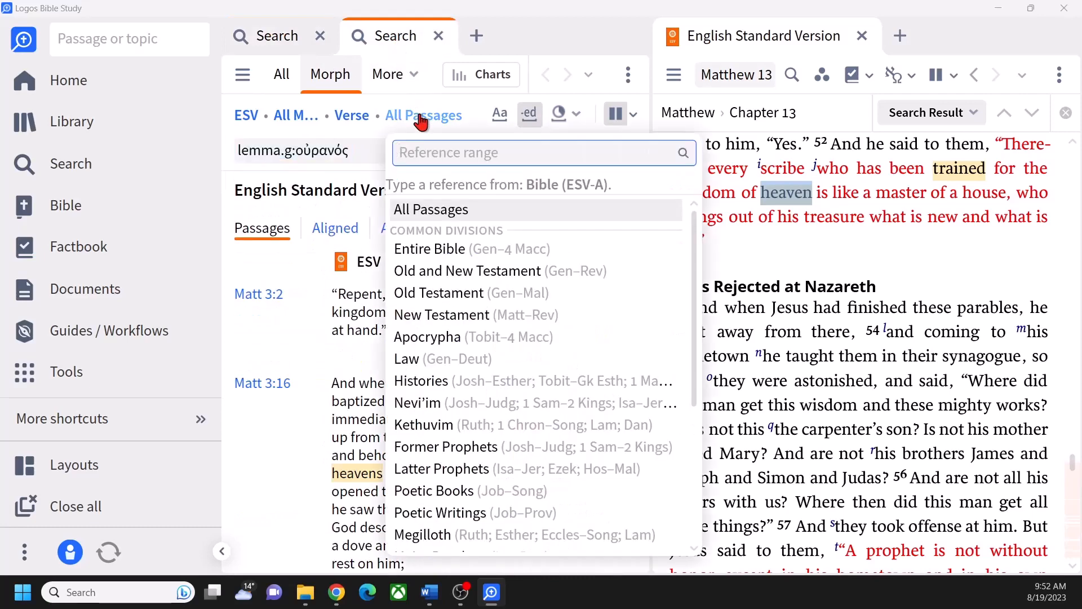
{"action": "type", "text": "mat"}
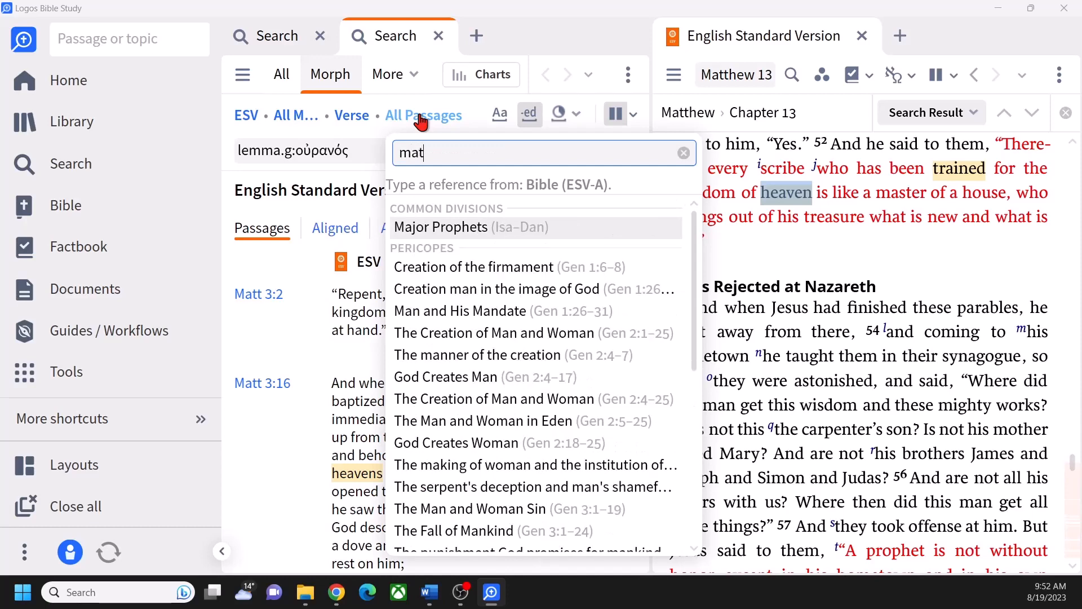
{"action": "left_click", "coordinate": [428, 211]}
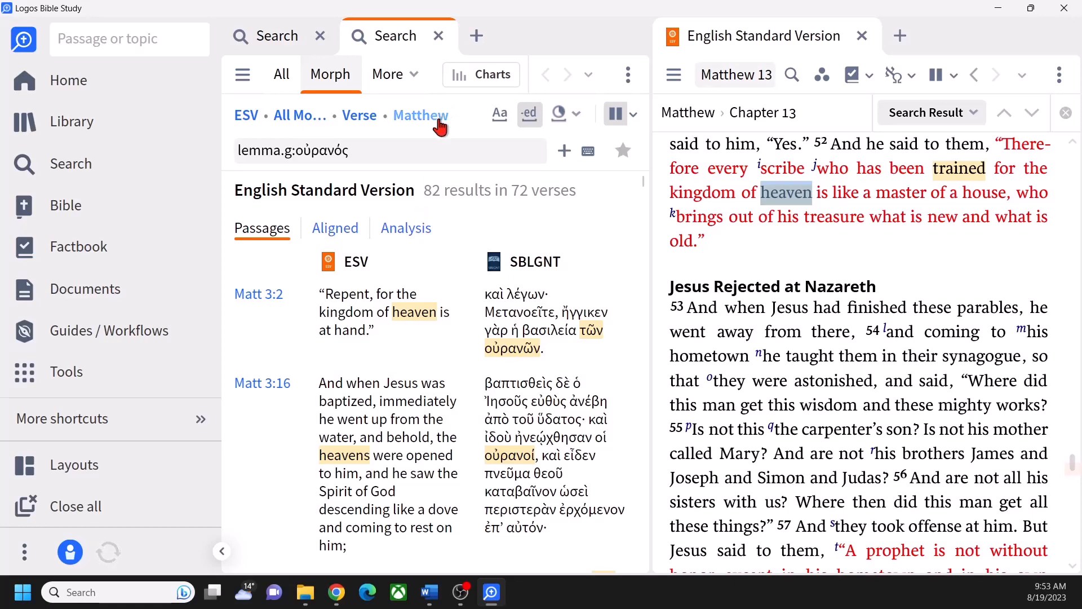
{"action": "left_click", "coordinate": [439, 37]}
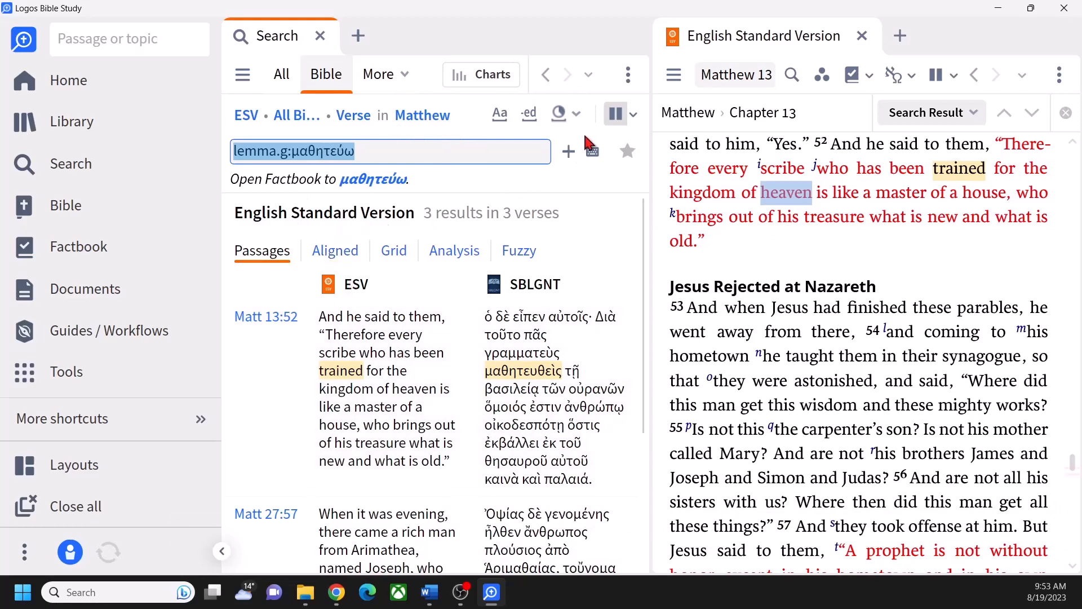
Enable Send searches here for the μαθητεύω search panel, switching the option off and on again once to show its marker
{"action": "left_click", "coordinate": [627, 75]}
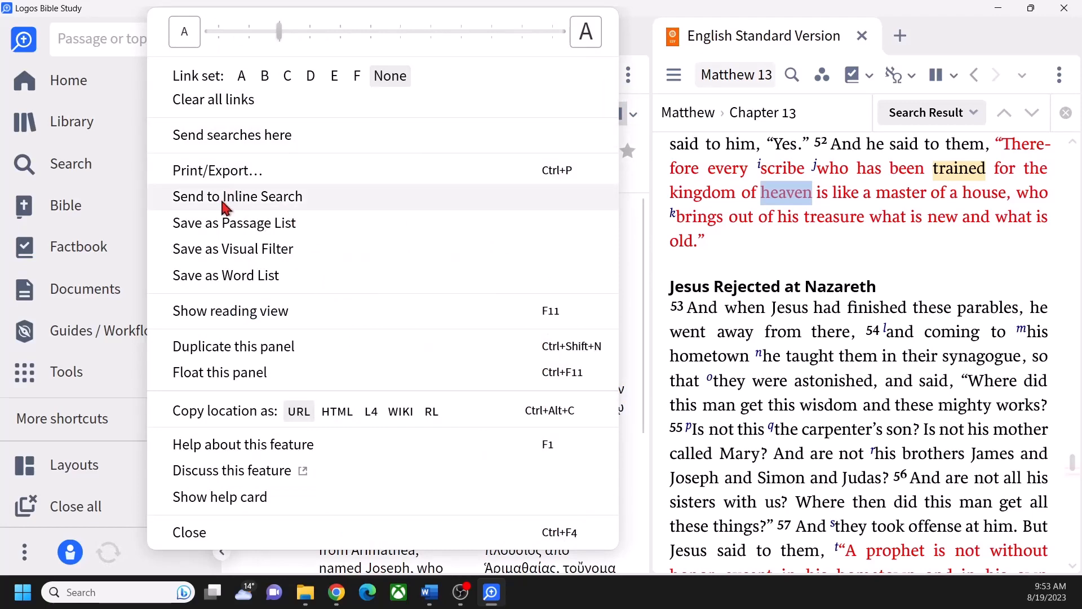
{"action": "left_click", "coordinate": [251, 144]}
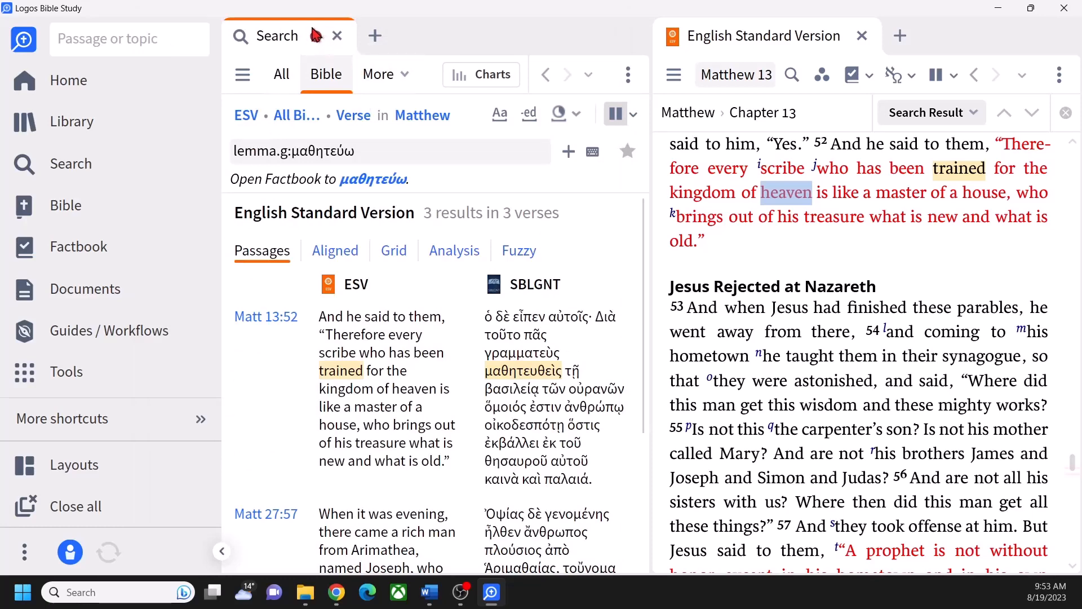
{"action": "left_click", "coordinate": [628, 77]}
{"action": "left_click", "coordinate": [229, 136]}
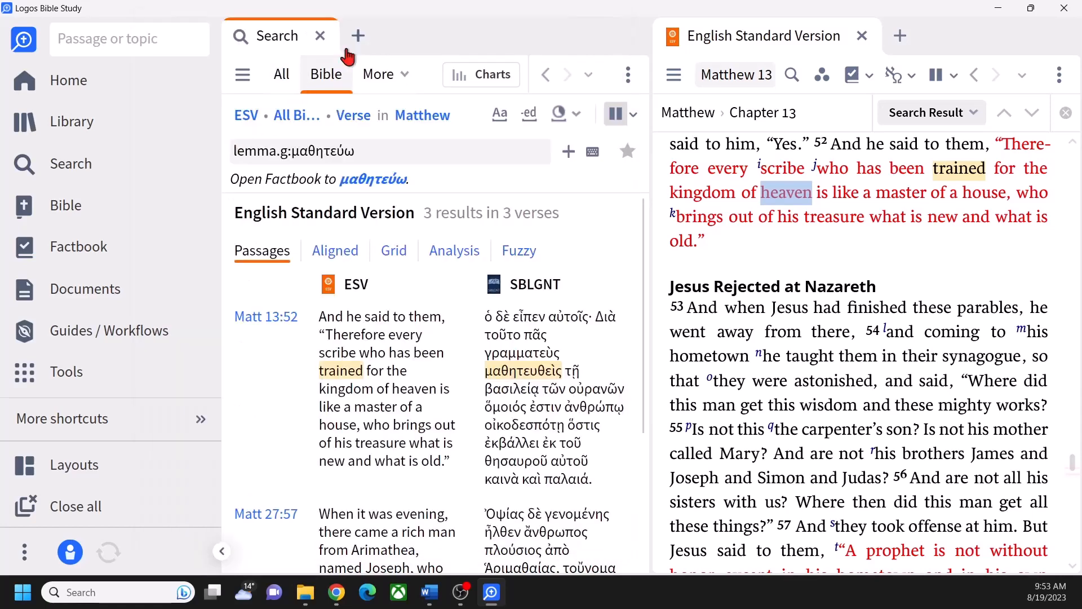
{"action": "left_click", "coordinate": [628, 73]}
{"action": "left_click", "coordinate": [282, 137]}
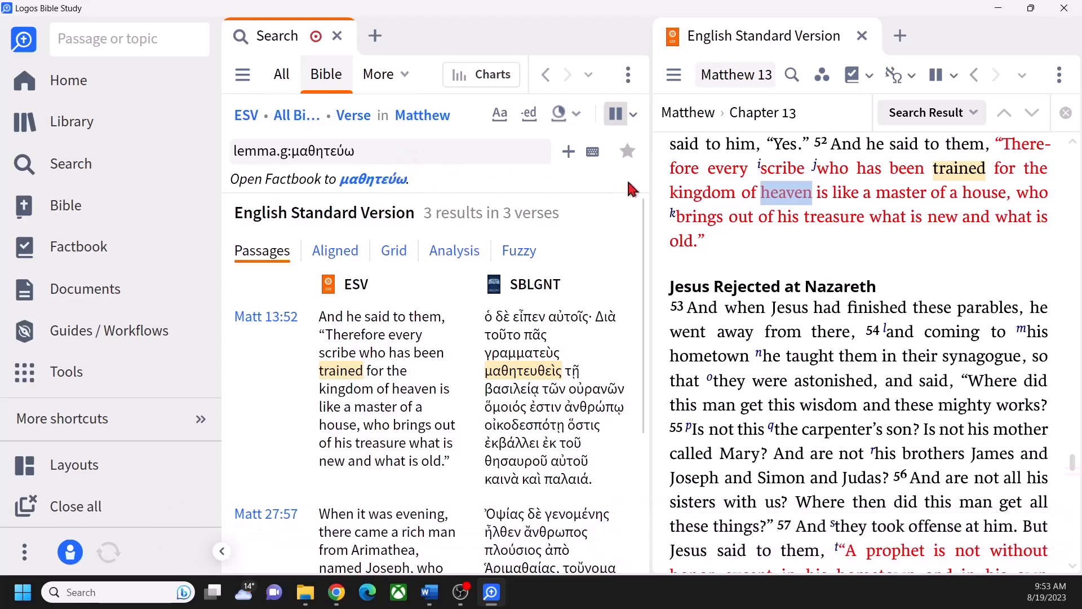
Send a morph search for the lemma βασιλεία from "kingdom" to the existing search panel and limit it to Matthew
{"action": "right_click", "coordinate": [705, 192]}
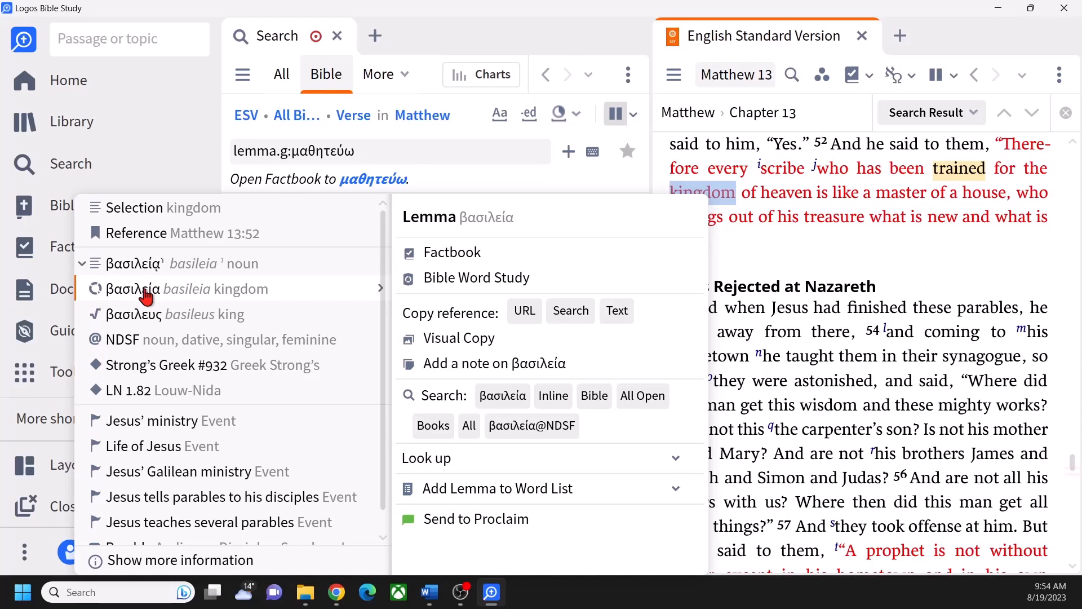
{"action": "left_click", "coordinate": [500, 403]}
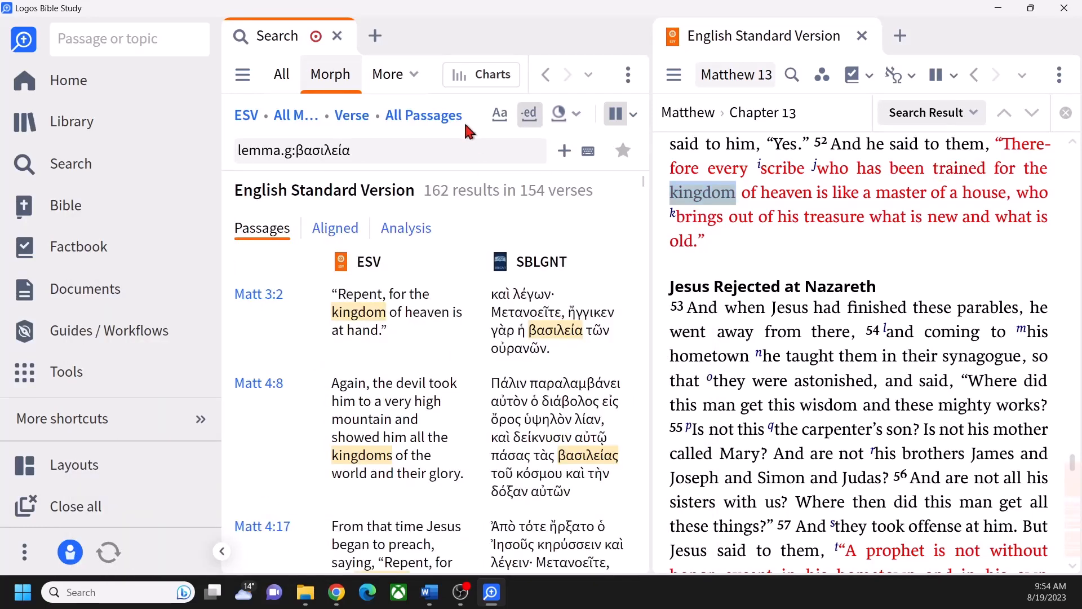
{"action": "left_click", "coordinate": [438, 119]}
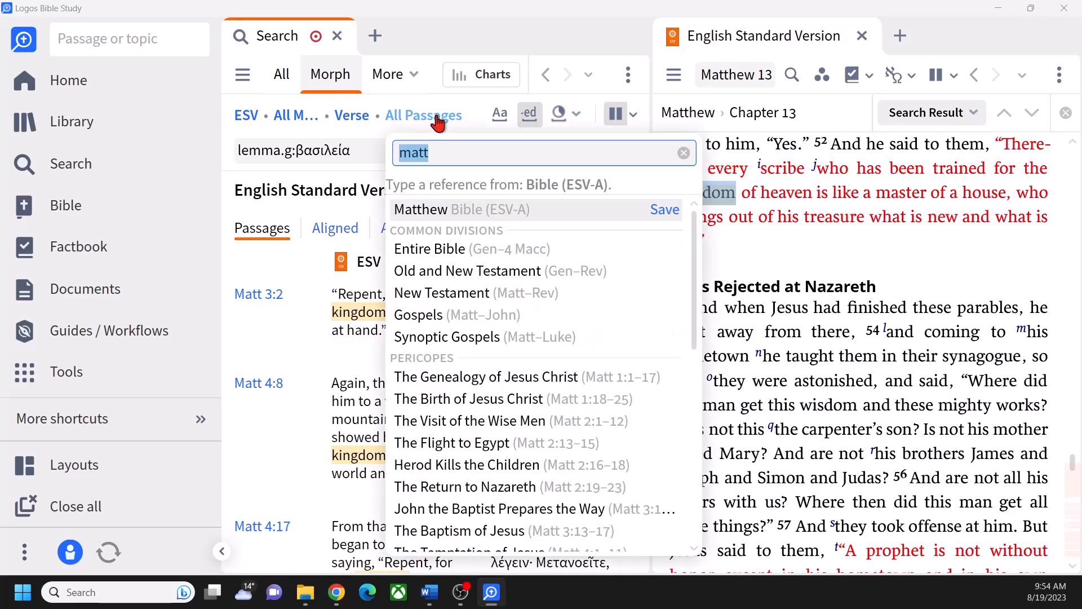
{"action": "left_click", "coordinate": [432, 209]}
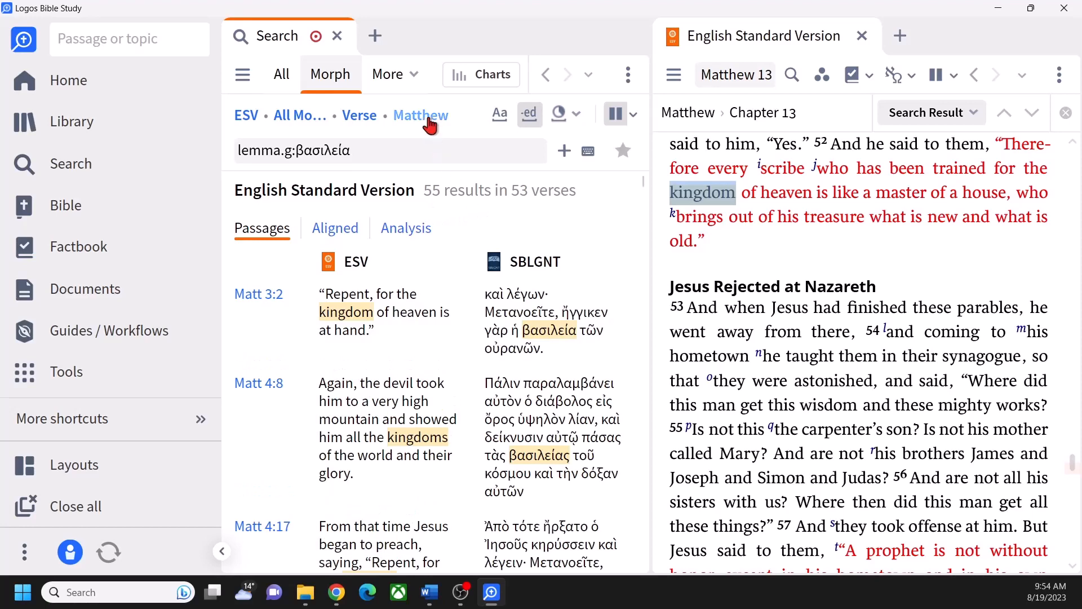
Run a morph search for the lemma οὐρανός from "heaven" in the same panel and check its Send searches here option
{"action": "right_click", "coordinate": [790, 194]}
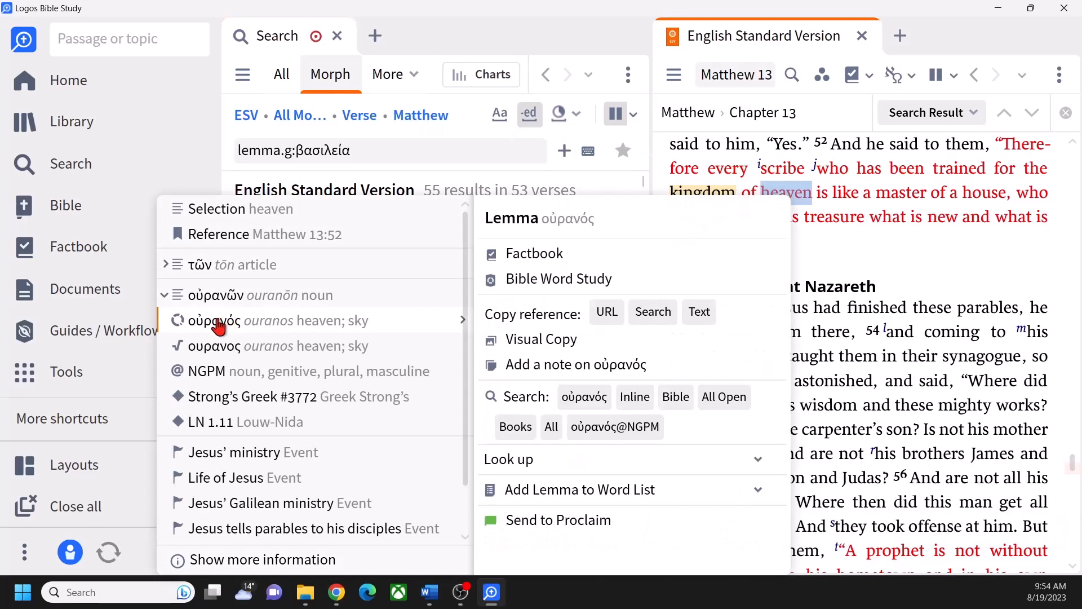
{"action": "left_click", "coordinate": [583, 398]}
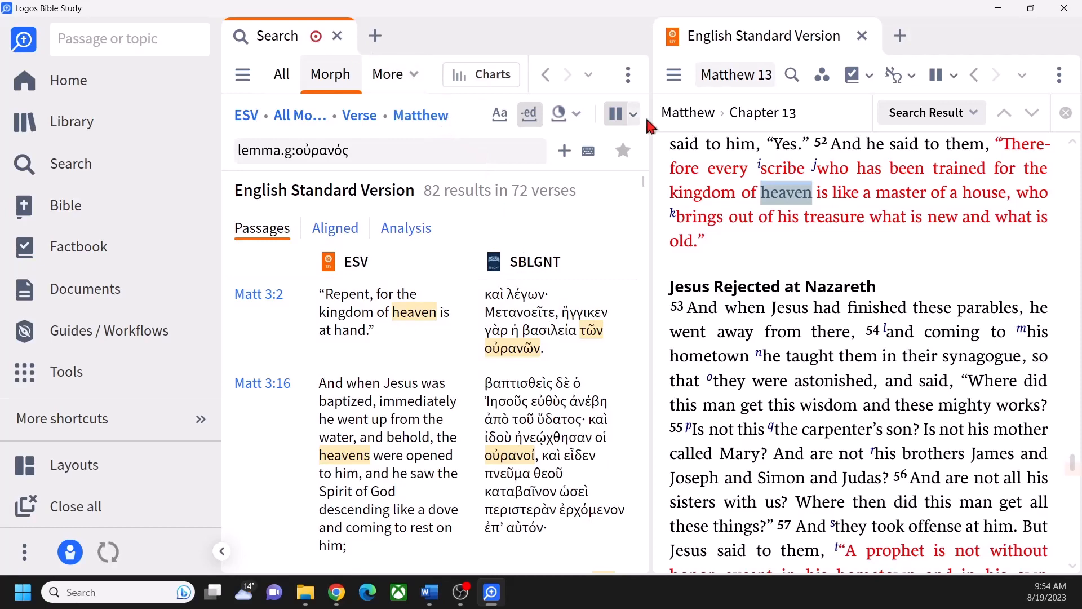
{"action": "left_click", "coordinate": [629, 75]}
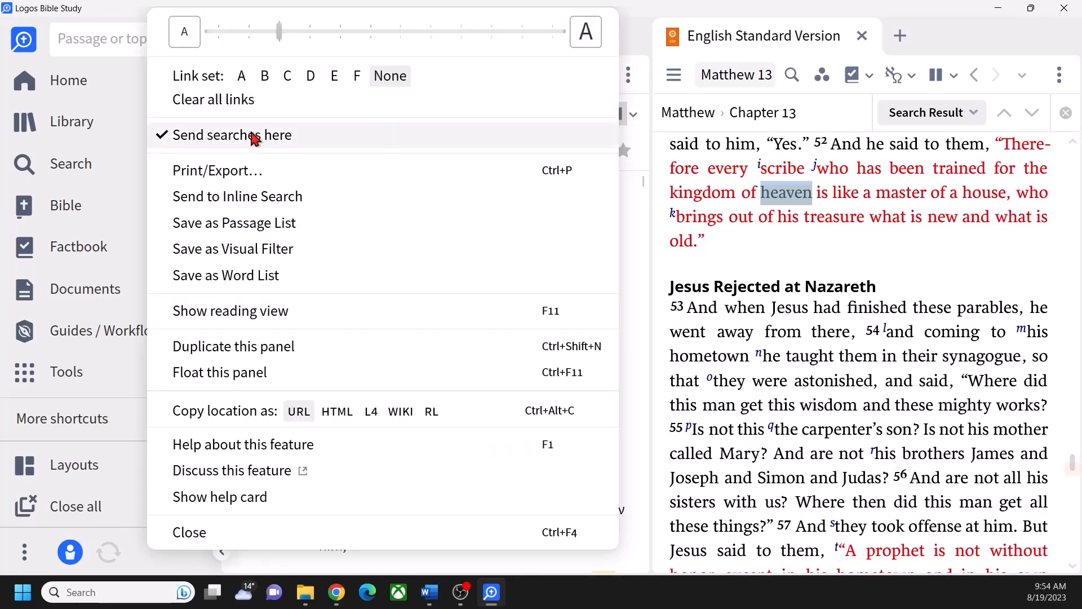
{"action": "left_click", "coordinate": [628, 321]}
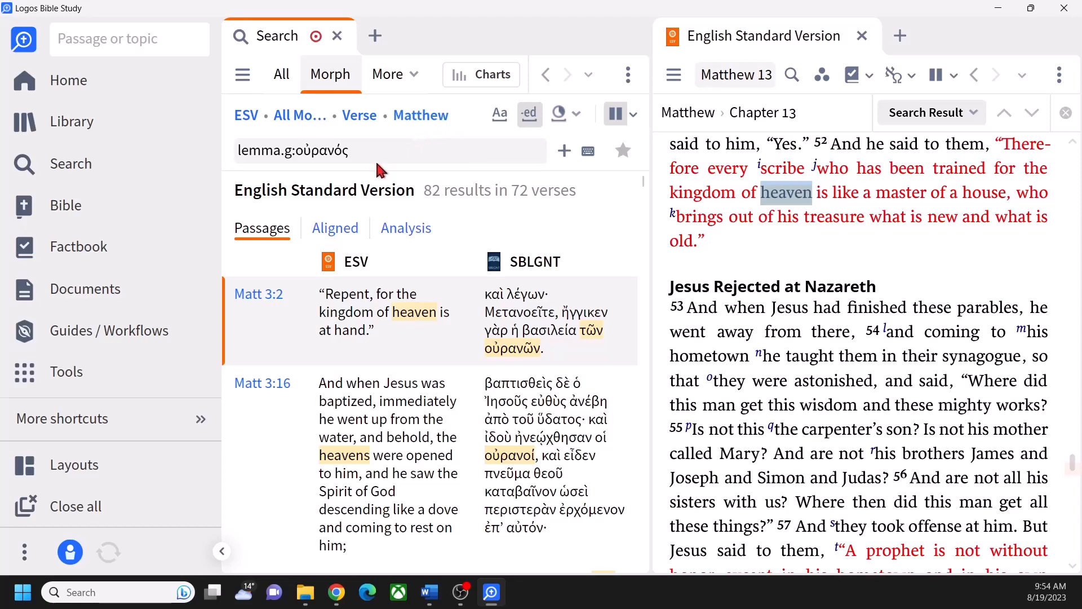
Reopen the earlier μαθητεύω Bible search in Matthew from the search history and duplicate its panel
{"action": "left_click", "coordinate": [589, 77]}
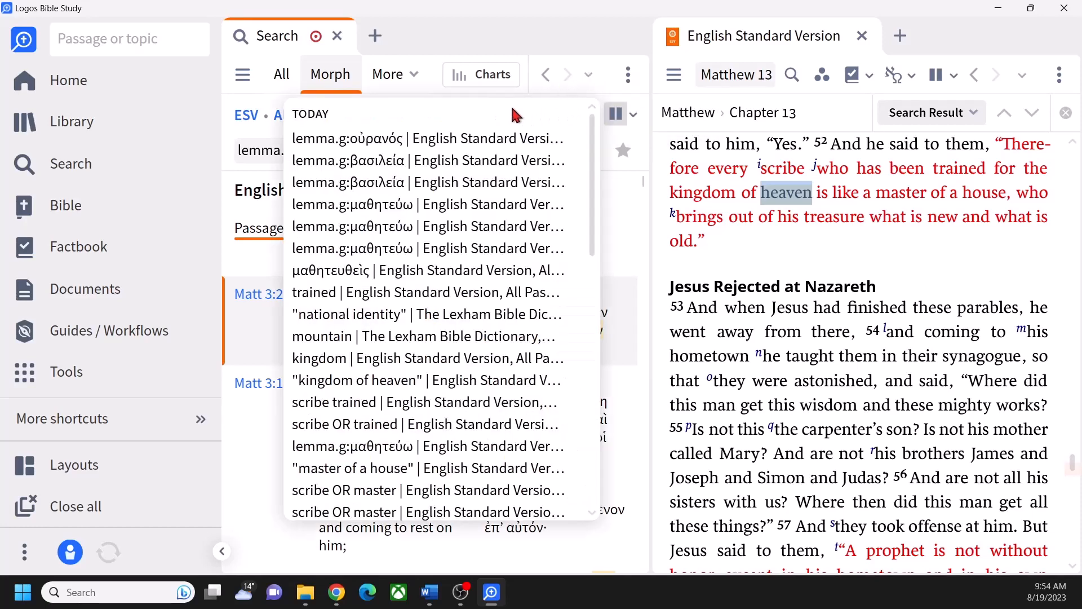
{"action": "left_click", "coordinate": [409, 205]}
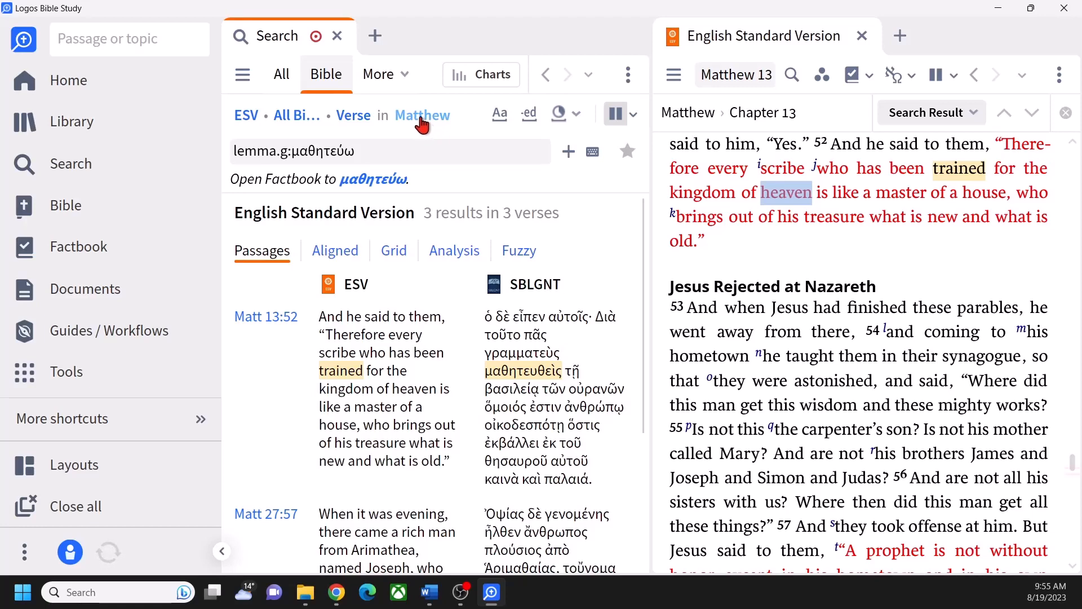
{"action": "right_click", "coordinate": [269, 40]}
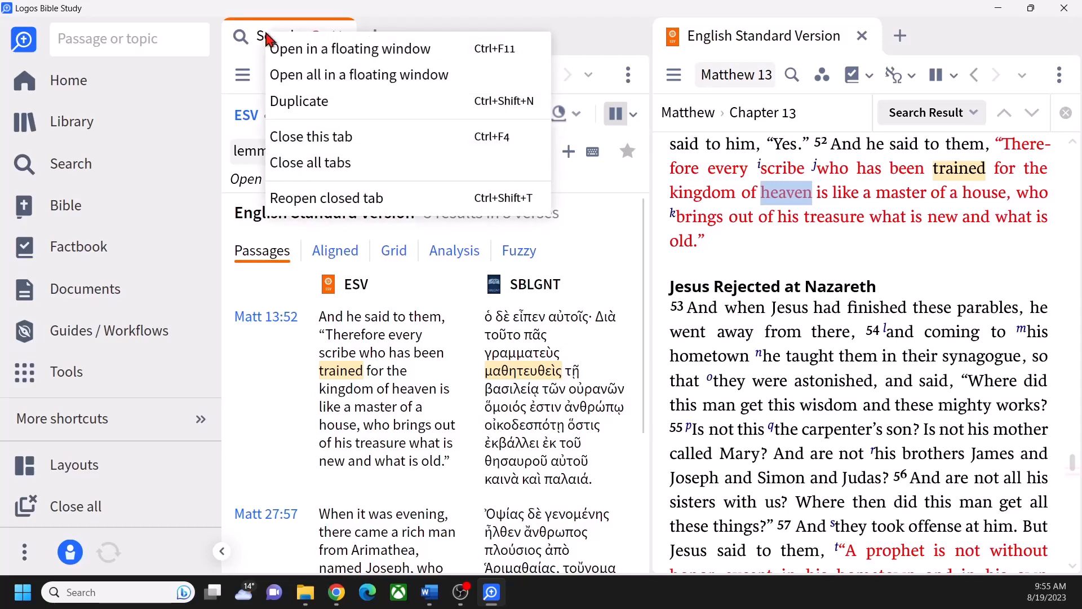
{"action": "left_click", "coordinate": [302, 106]}
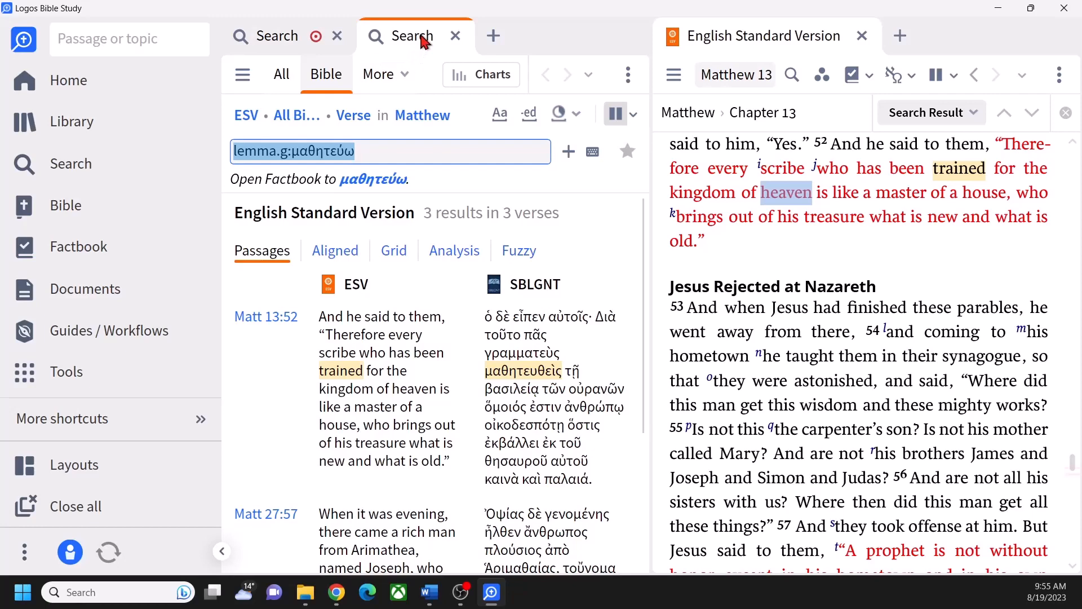
Compare the original μαθητεύω search panel with its duplicate, ending on the original that receives new searches
{"action": "left_click", "coordinate": [275, 41]}
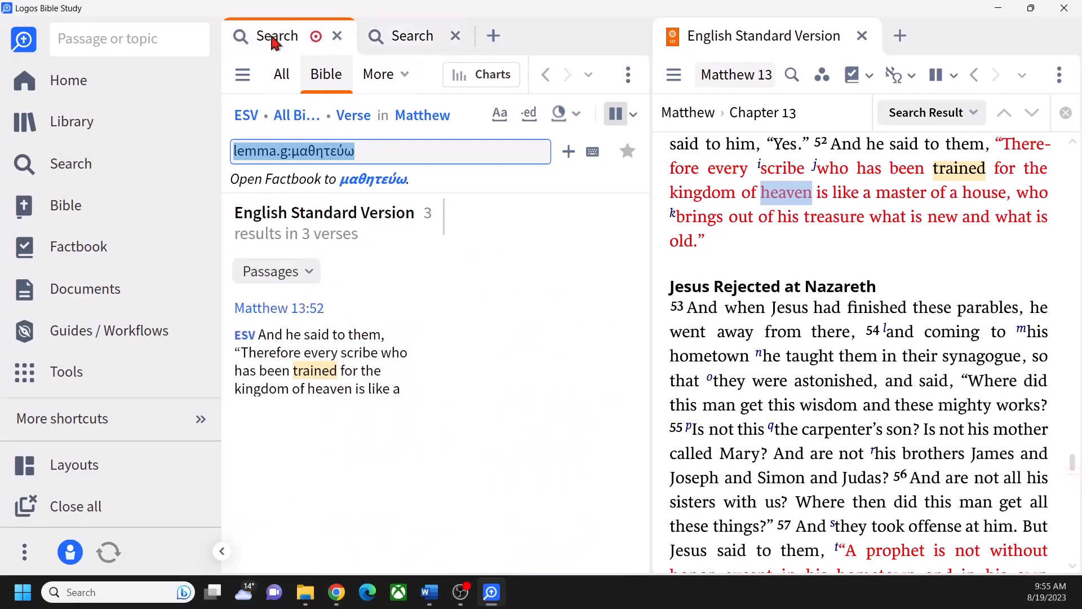
{"action": "left_click", "coordinate": [408, 39]}
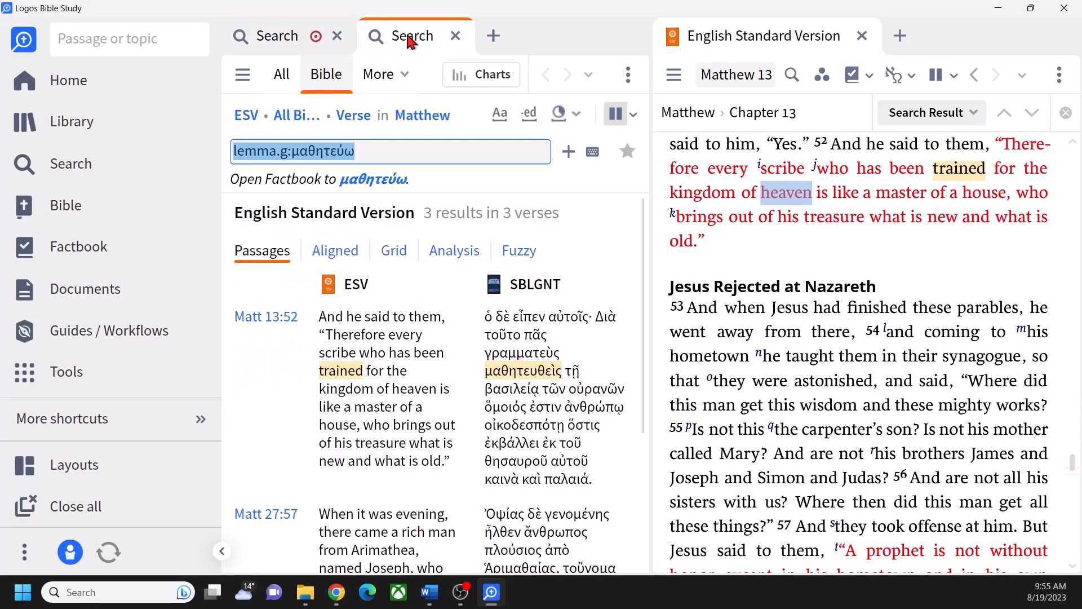
{"action": "left_click", "coordinate": [272, 40]}
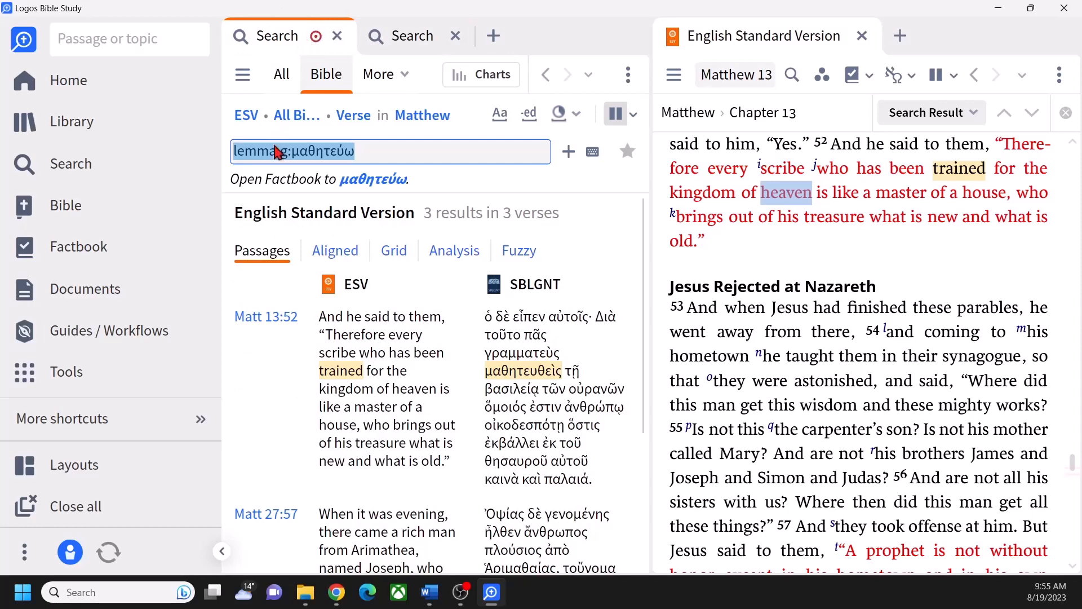
{"action": "left_click", "coordinate": [410, 40]}
{"action": "left_click", "coordinate": [274, 35]}
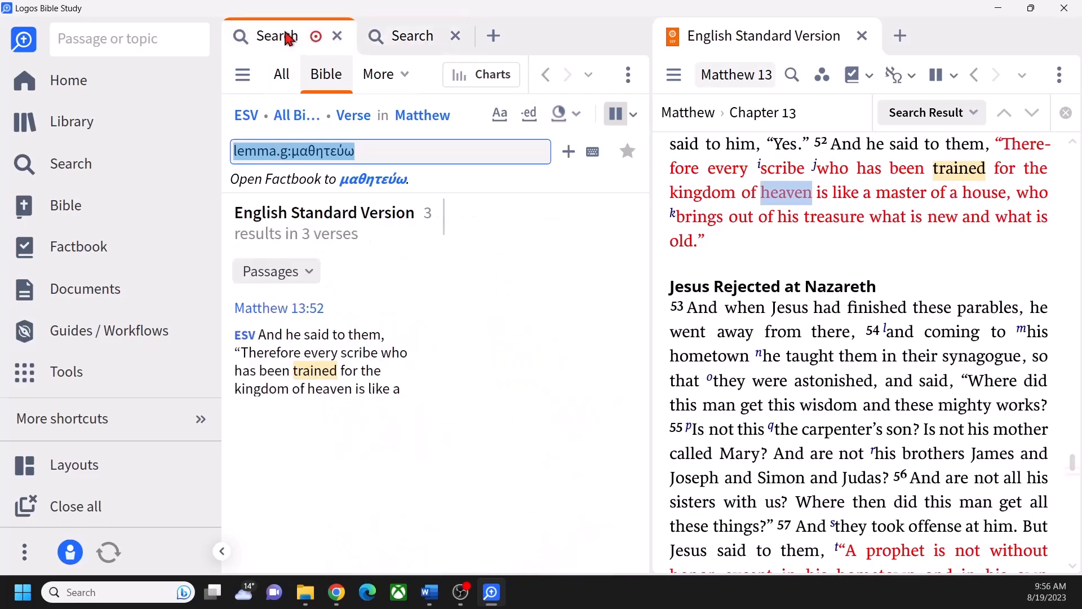
Run a morph search for the lemma γραμματεύς from "scribe" in Matthew 13:52, sending it to the original search panel
{"action": "mouse_move", "coordinate": [793, 148]}
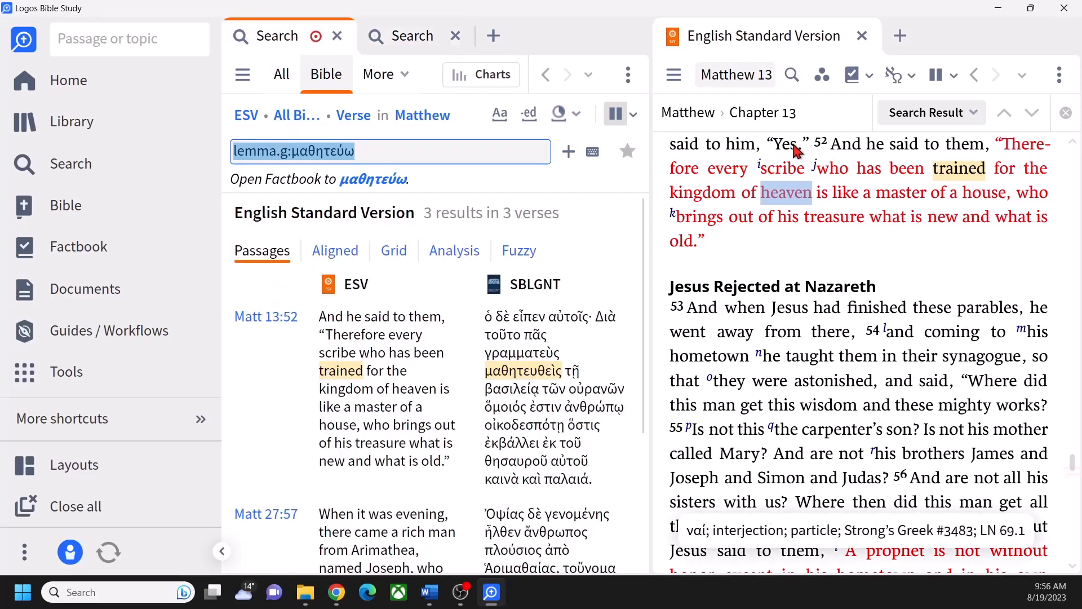
{"action": "right_click", "coordinate": [793, 176]}
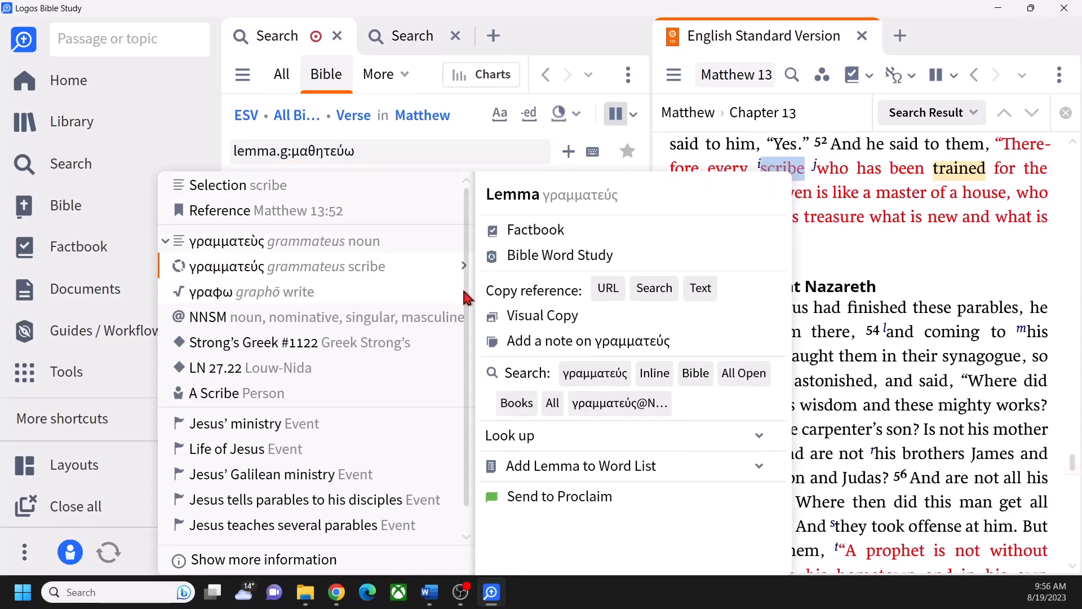
{"action": "key", "text": "Escape"}
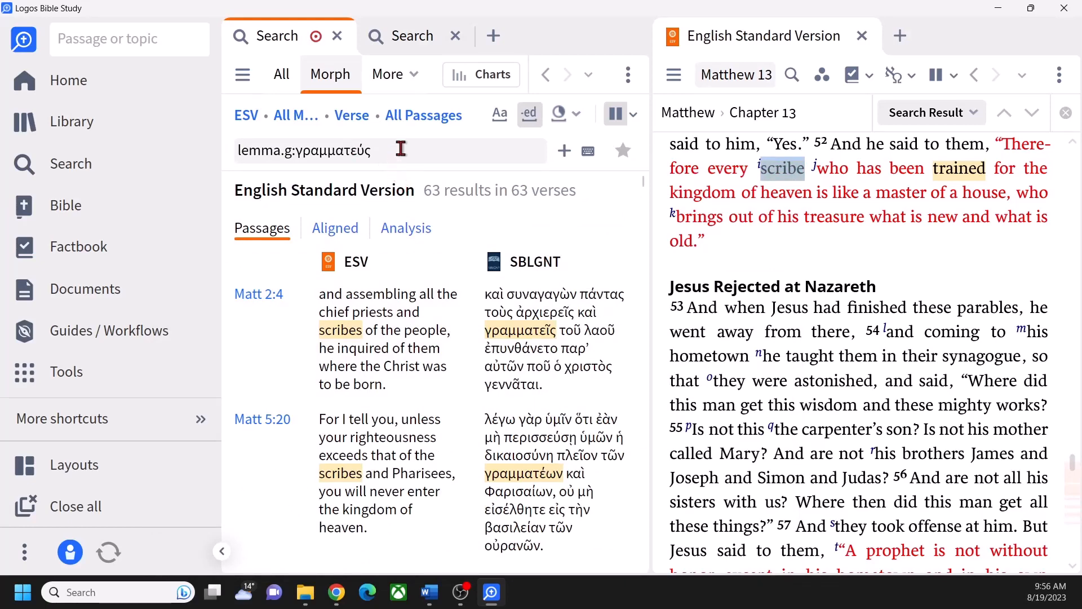
Limit the γραμματεύς search to Matthew, and run a morph search for the lemma βασιλεία from "kingdom" in Matthew 13:52
{"action": "left_click", "coordinate": [434, 117]}
{"action": "left_click", "coordinate": [423, 212]}
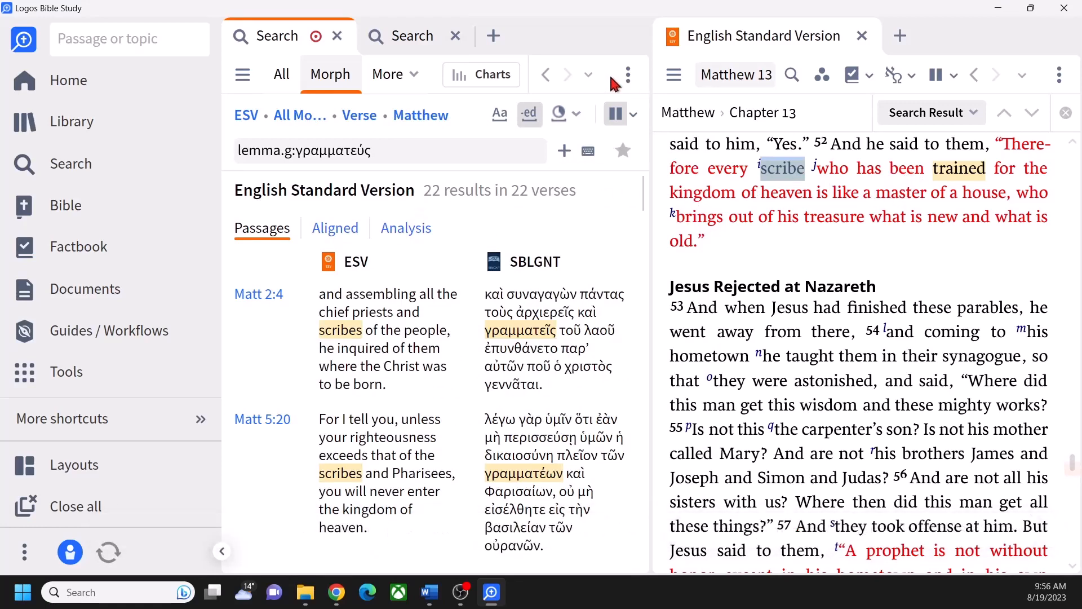
{"action": "right_click", "coordinate": [714, 193]}
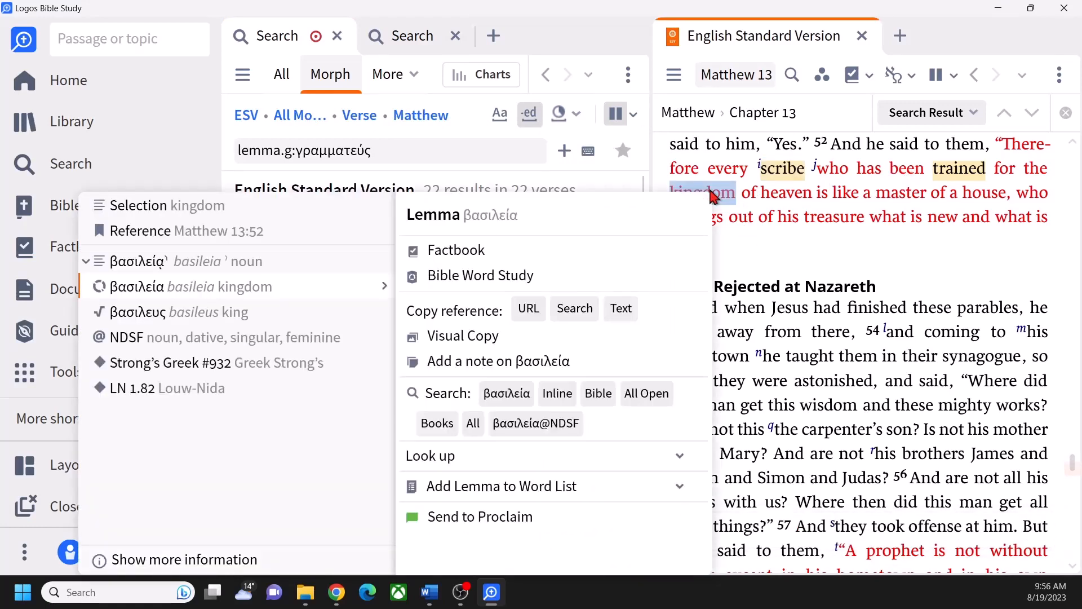
{"action": "left_click", "coordinate": [510, 393]}
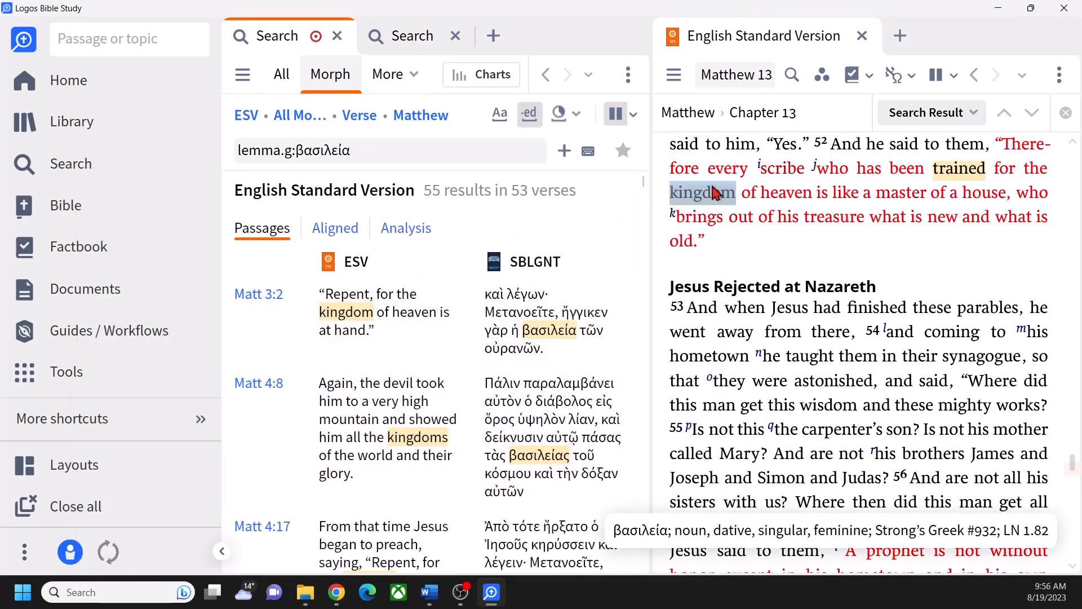
Run the morph search for the lemma γραμματεύς again from "scribe" and compare its panel with the μαθητεύω search
{"action": "right_click", "coordinate": [780, 175]}
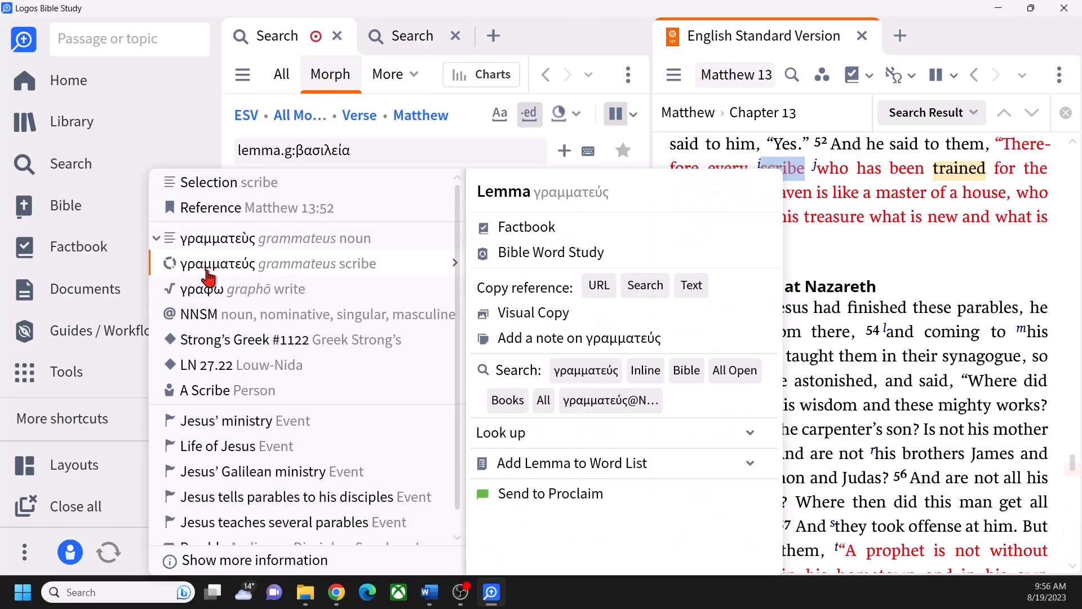
{"action": "left_click", "coordinate": [601, 370]}
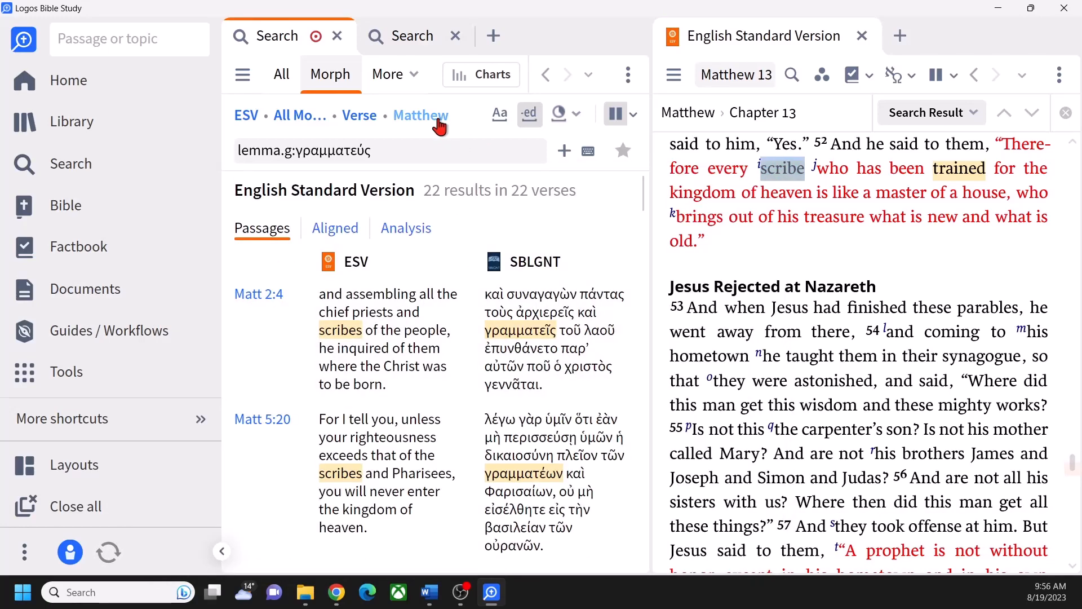
{"action": "left_click", "coordinate": [409, 35]}
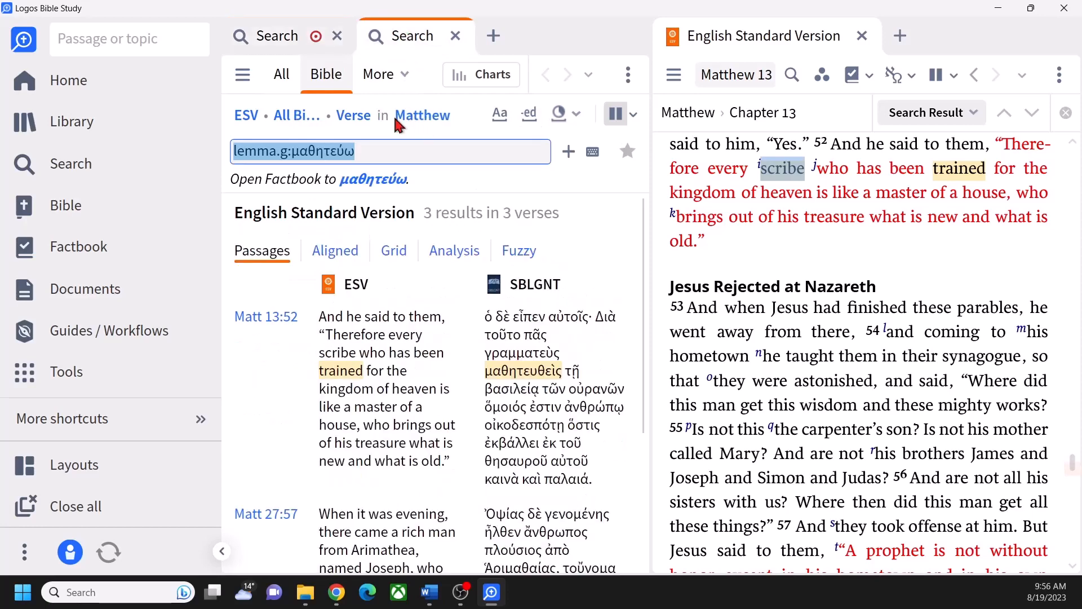
{"action": "left_click", "coordinate": [290, 38]}
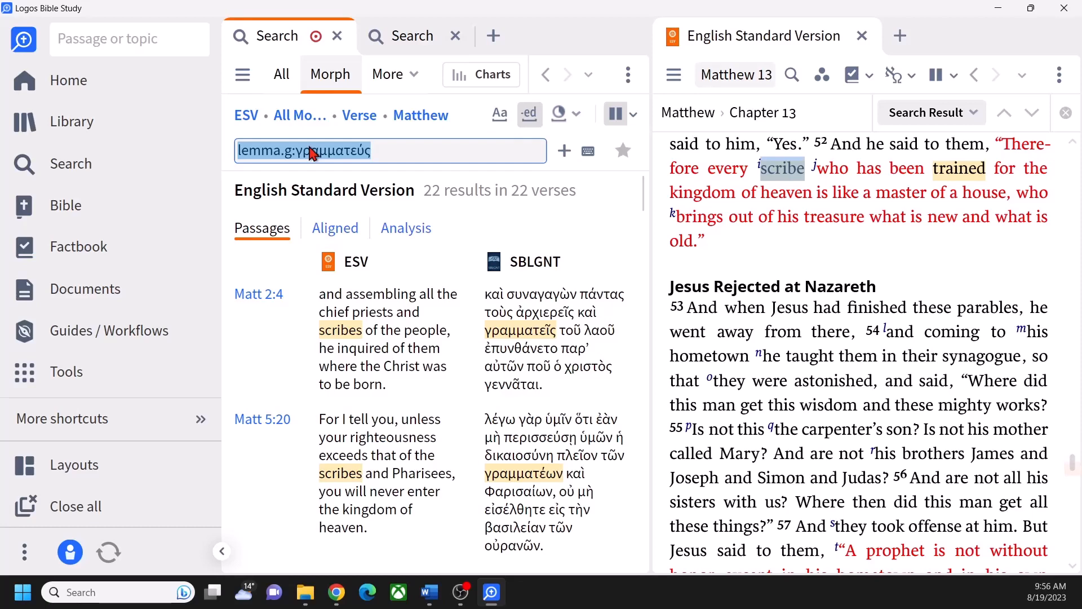
Duplicate the γραμματεύς search panel and check the duplicate alongside the μαθητεύω panel
{"action": "right_click", "coordinate": [299, 43]}
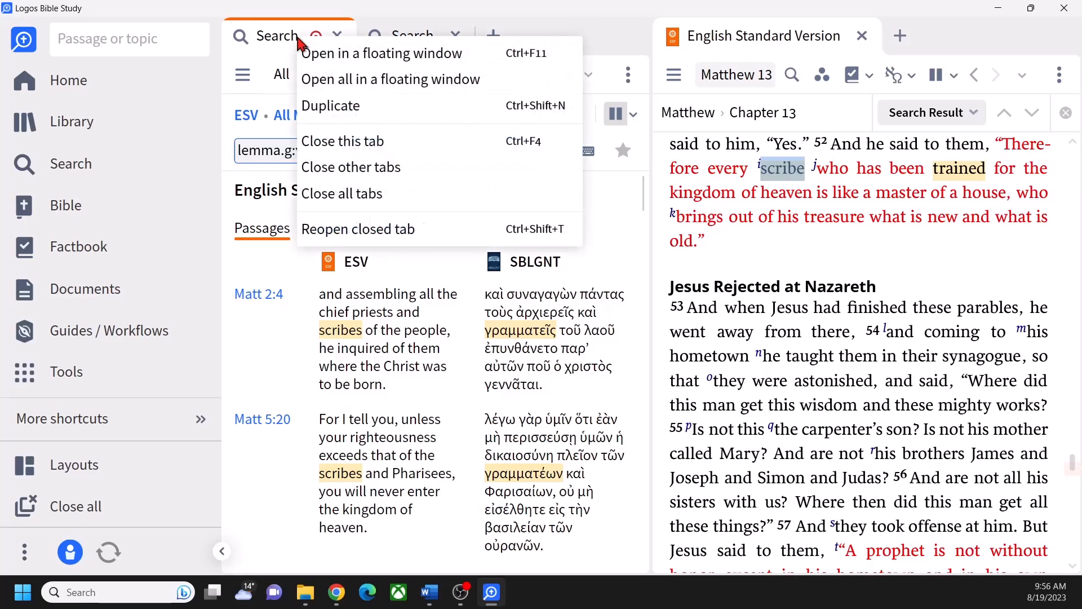
{"action": "left_click", "coordinate": [314, 113]}
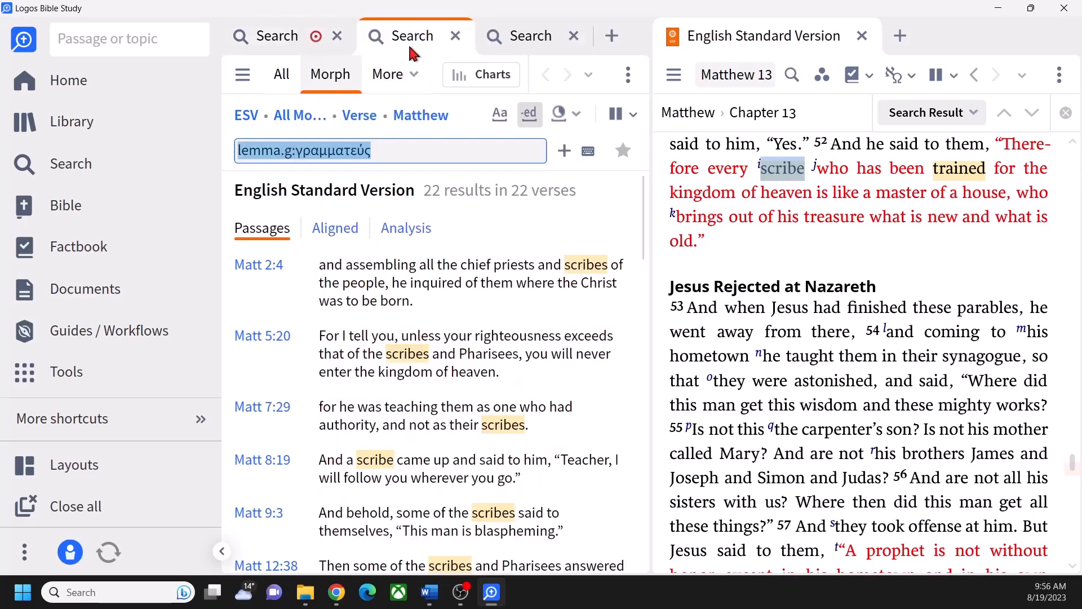
{"action": "left_click", "coordinate": [536, 36]}
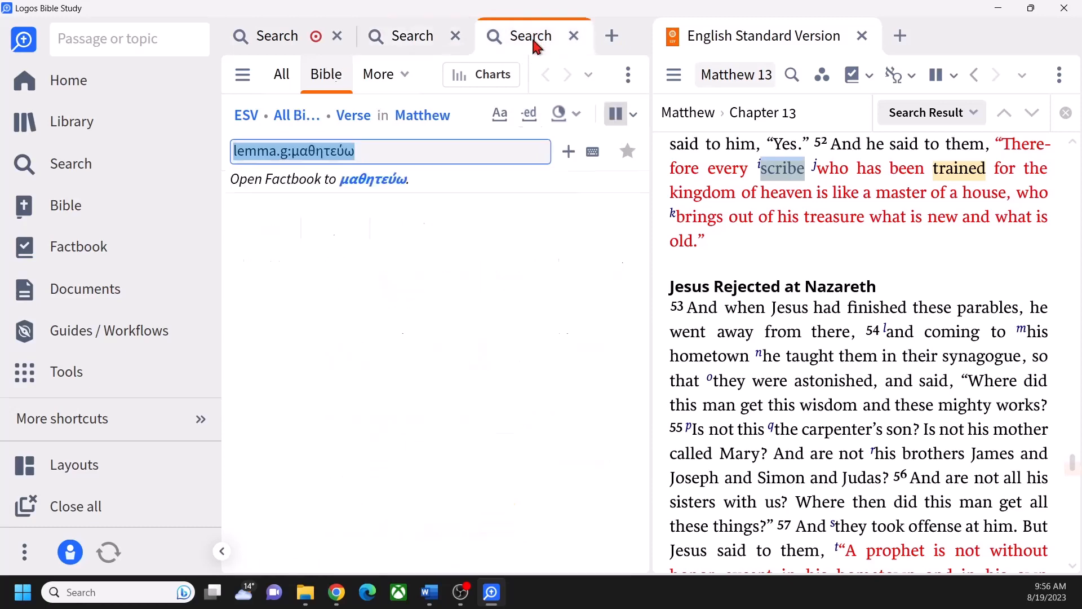
Clear the query in the original search panel and review the duplicated μαθητεύω and γραμματεύς panels
{"action": "left_click", "coordinate": [276, 42]}
{"action": "key", "text": "BackSpace"}
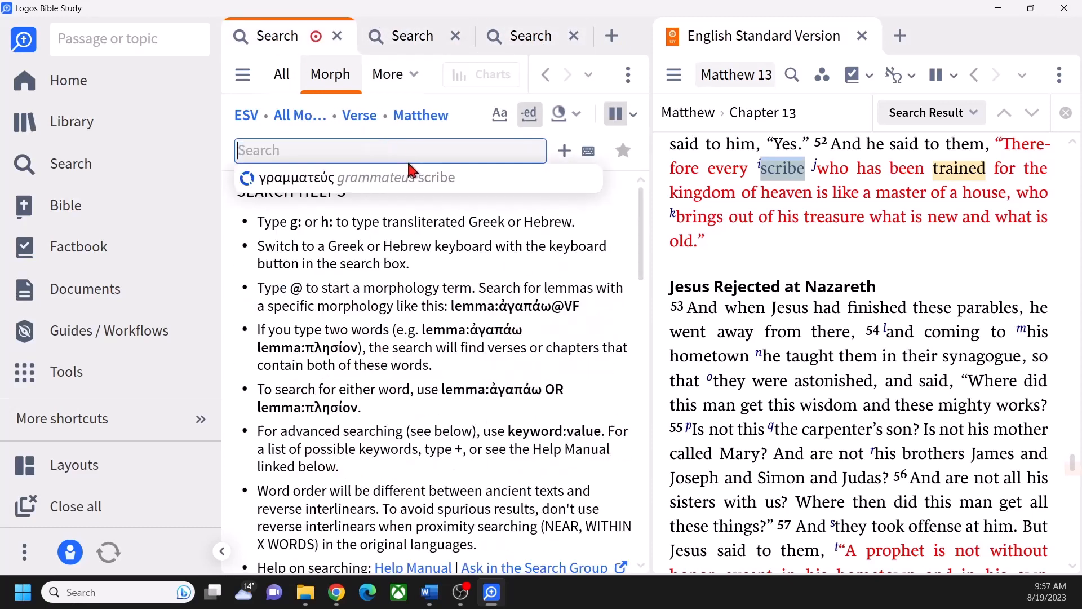
{"action": "left_click", "coordinate": [770, 234]}
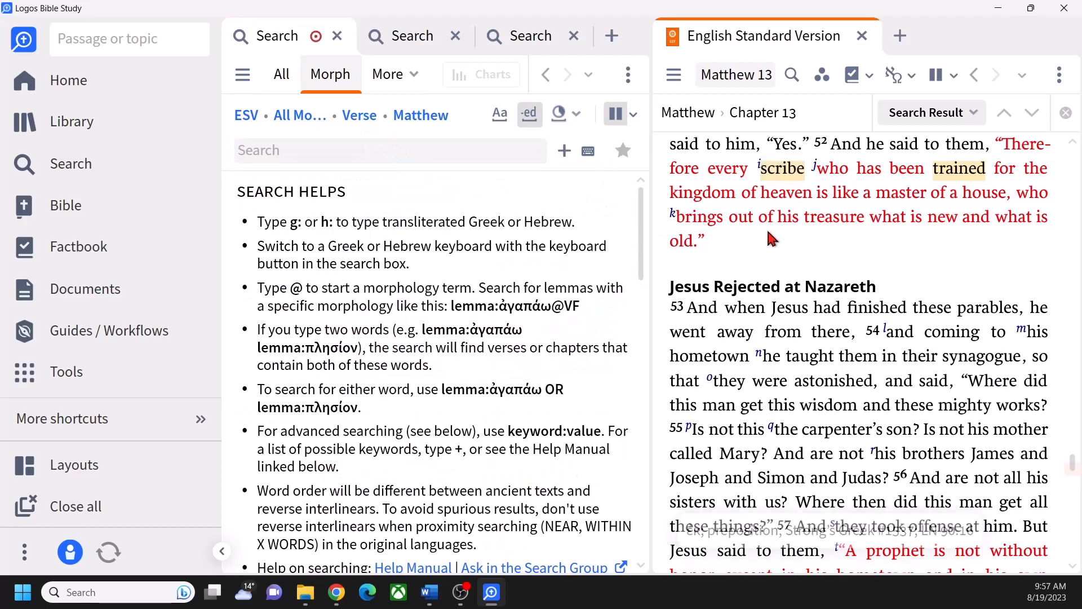
{"action": "mouse_move", "coordinate": [789, 172]}
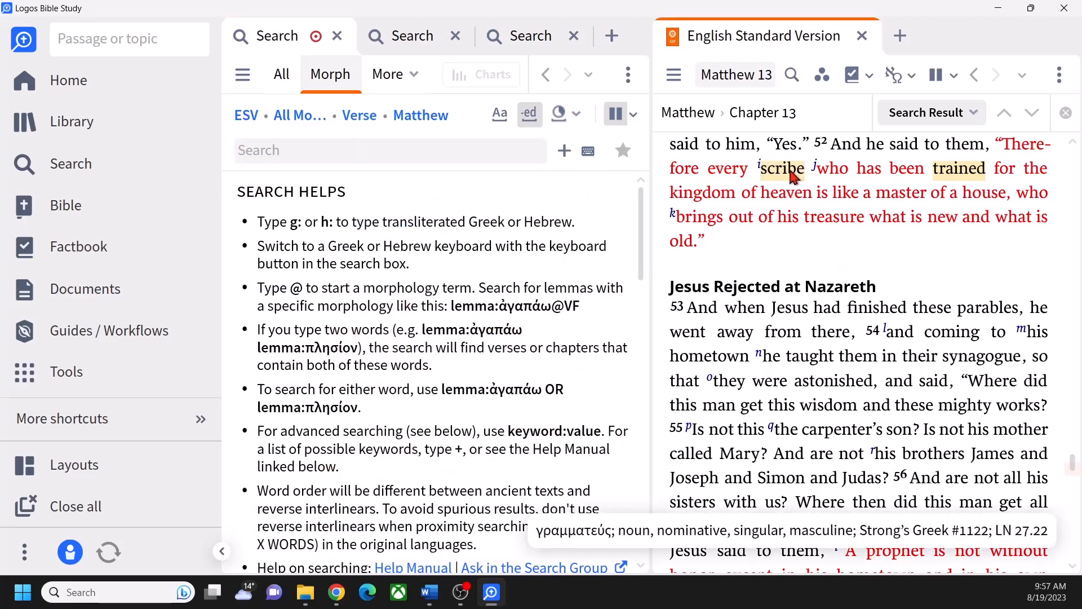
{"action": "mouse_move", "coordinate": [974, 178]}
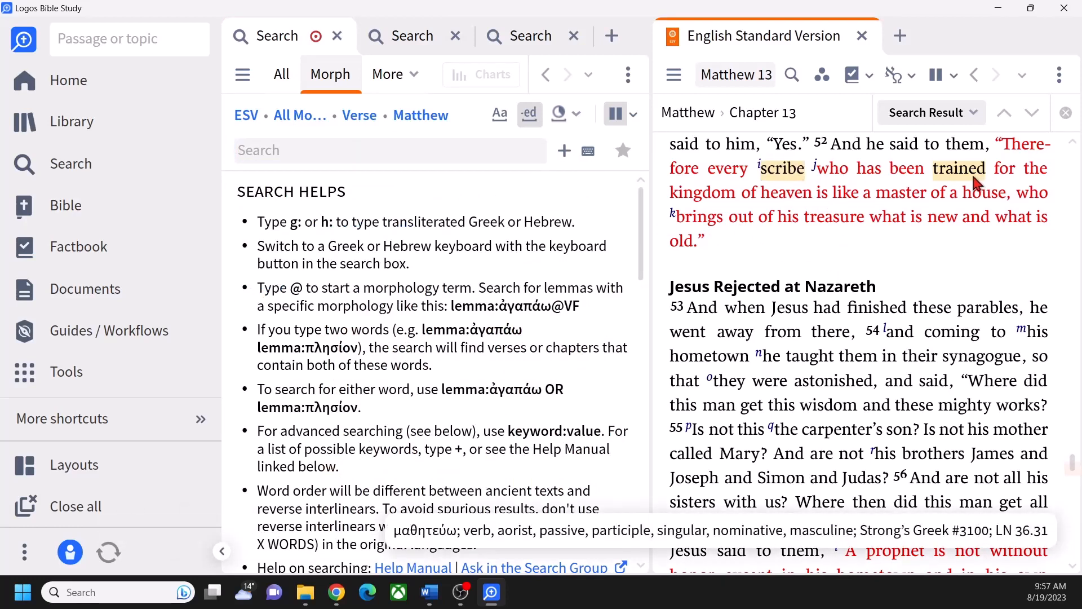
{"action": "left_click", "coordinate": [519, 36]}
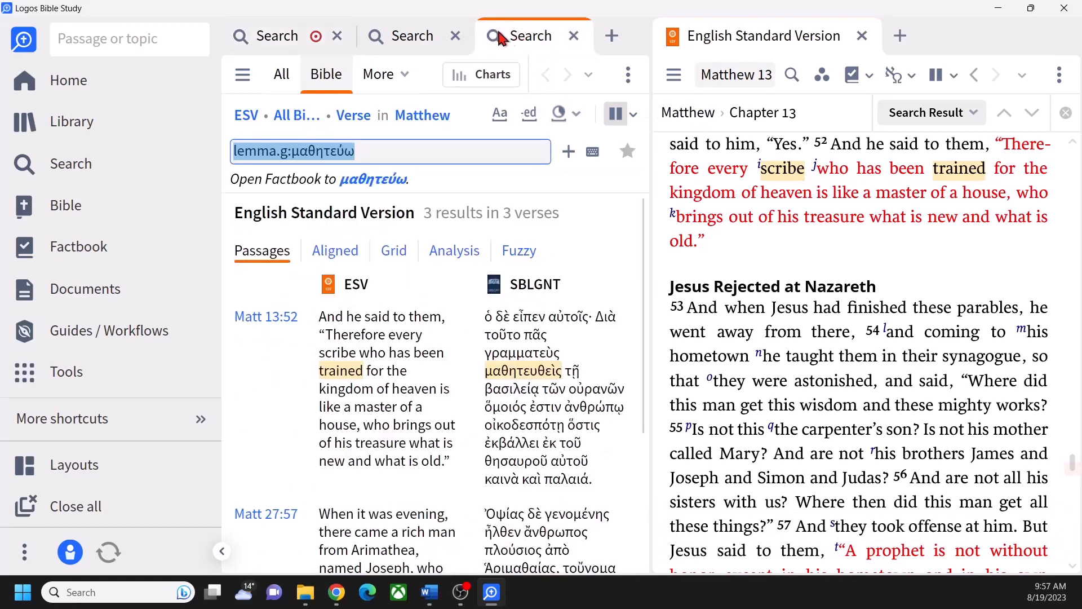
{"action": "left_click", "coordinate": [415, 38]}
{"action": "left_click", "coordinate": [275, 41]}
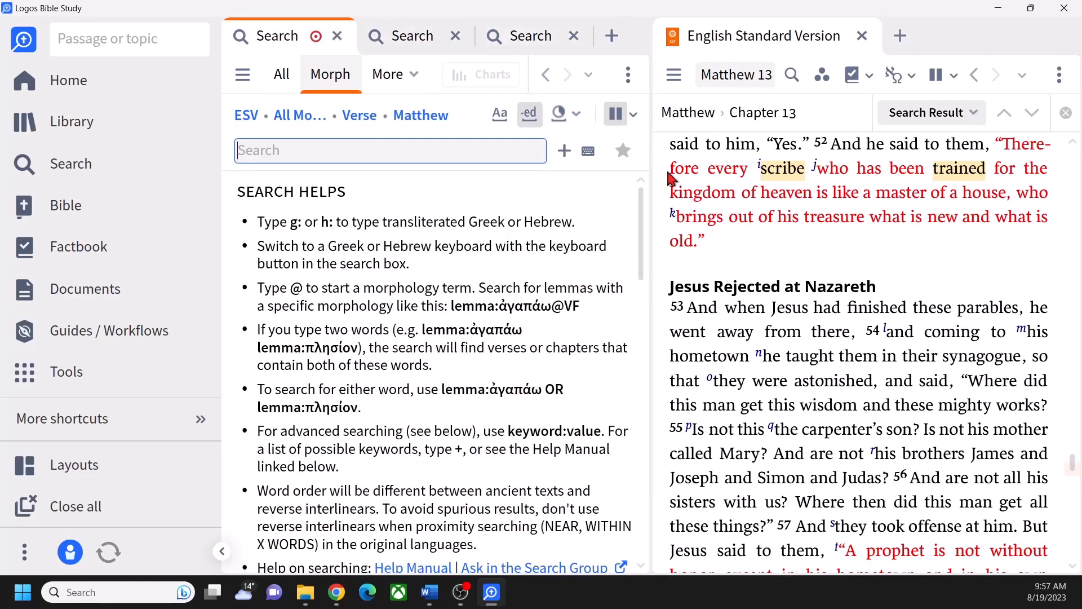
Run a morph search for the lemma θησαυρός from "treasure" in Matthew 13:52 and compare all three search panels
{"action": "right_click", "coordinate": [846, 222]}
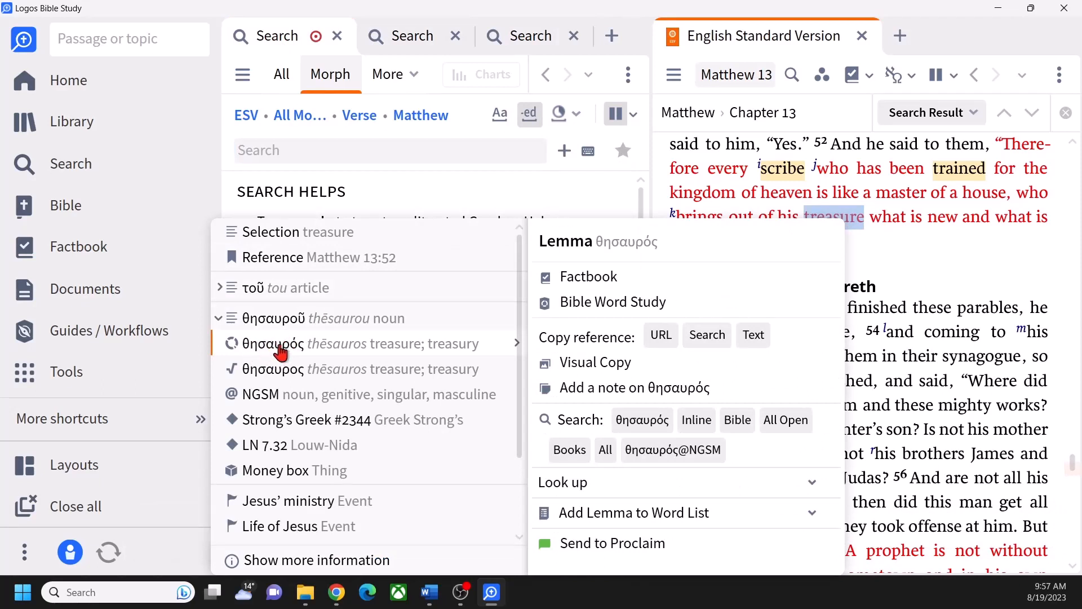
{"action": "left_click", "coordinate": [628, 423]}
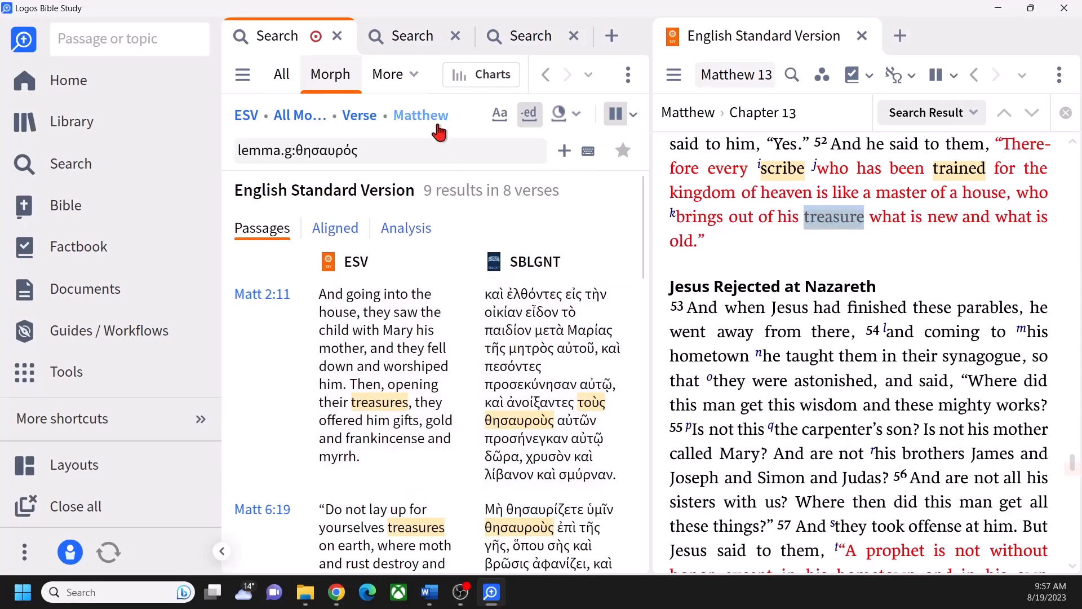
{"action": "left_click", "coordinate": [395, 42]}
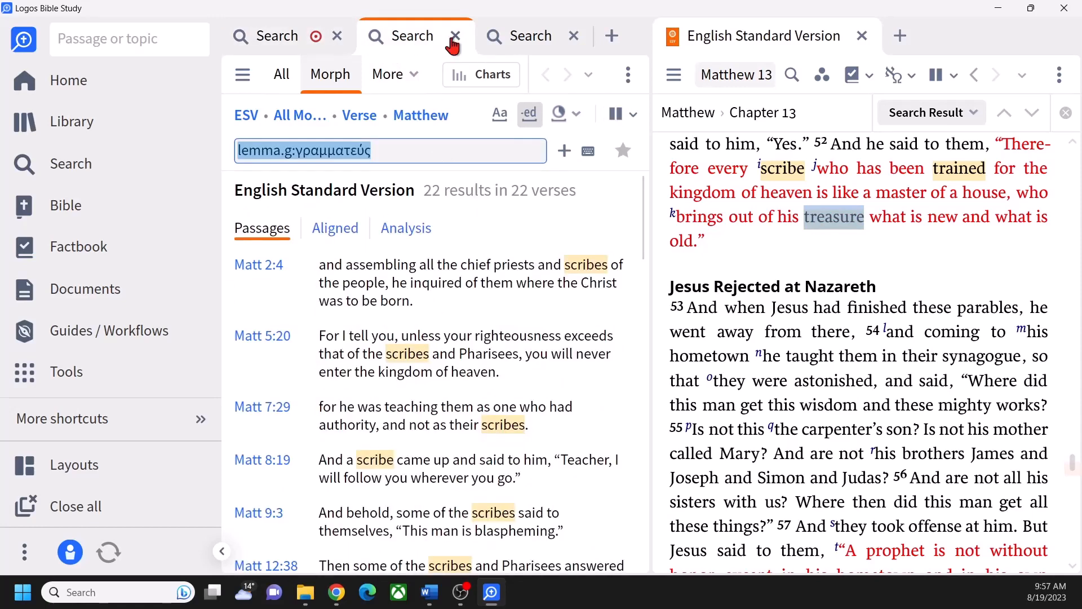
{"action": "left_click", "coordinate": [530, 41]}
{"action": "left_click", "coordinate": [416, 43]}
{"action": "left_click", "coordinate": [279, 41]}
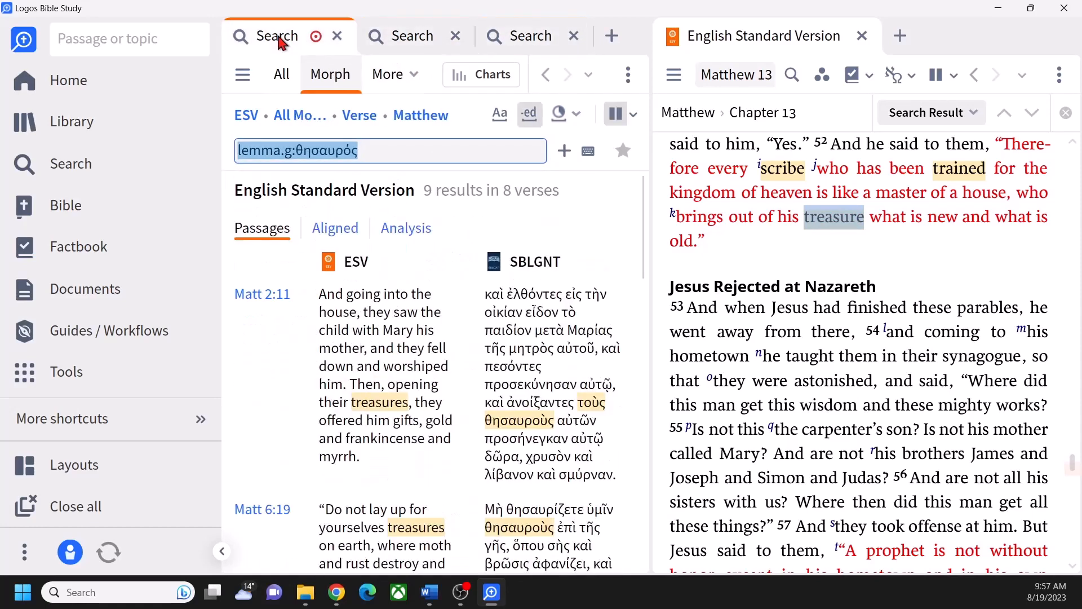